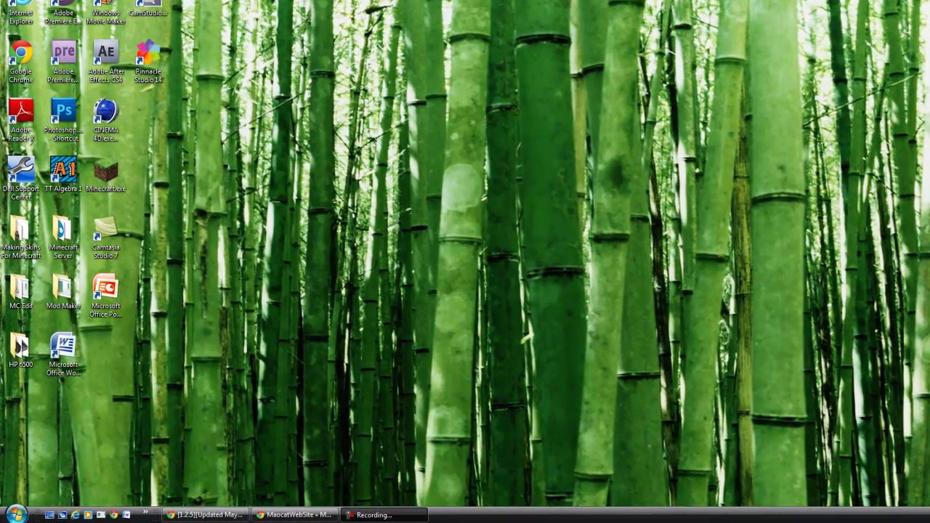
Open the personal Downloads folder and open the UgoCraft_Client 1.2.5 archive in WinRAR.
click(15, 514)
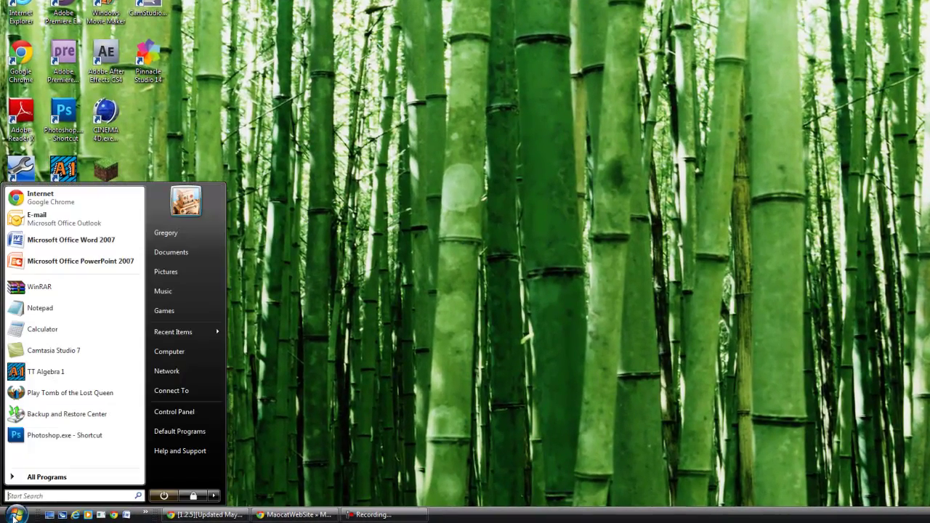
click(189, 232)
double_click(374, 254)
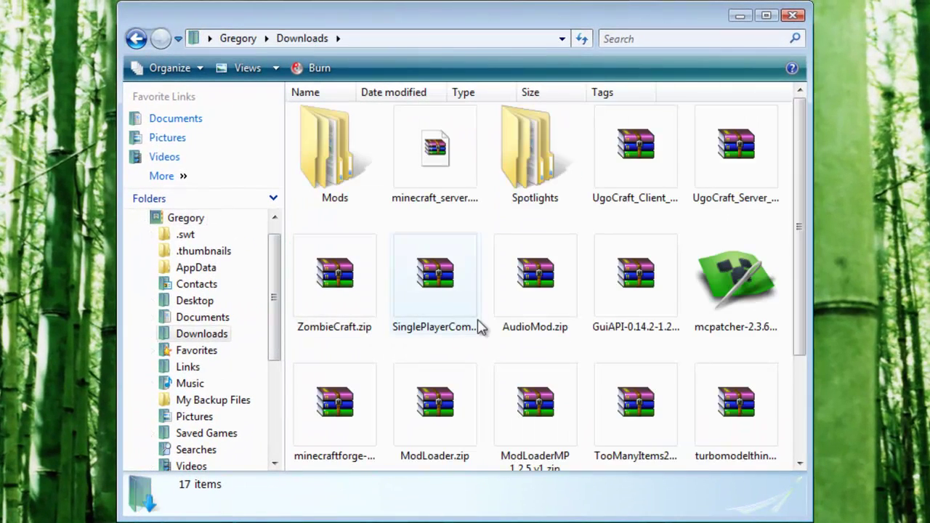
click(641, 187)
double_click(642, 187)
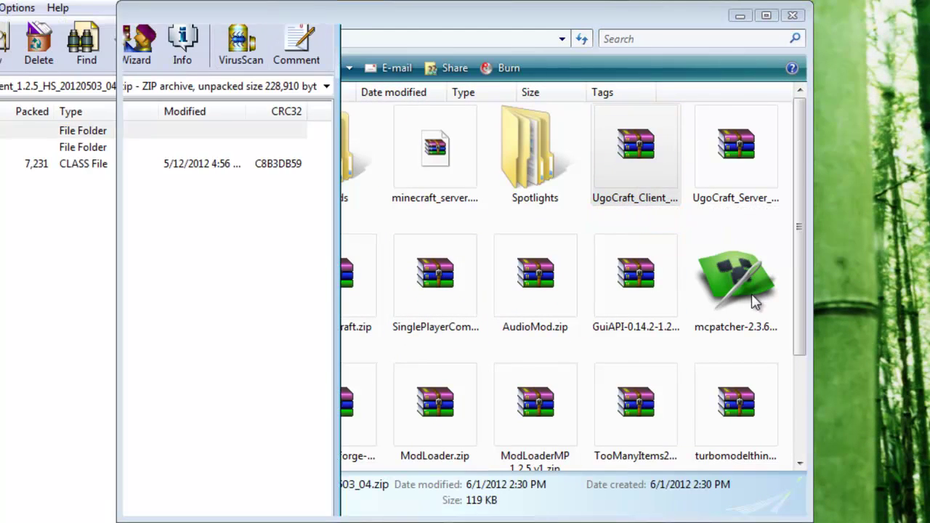
key(alt+F4)
Open the TooManyItems, ModLoader.zip and ModLoaderMP 1.2.5 v1.zip archives from the Downloads folder in WinRAR.
drag(795, 266, 799, 398)
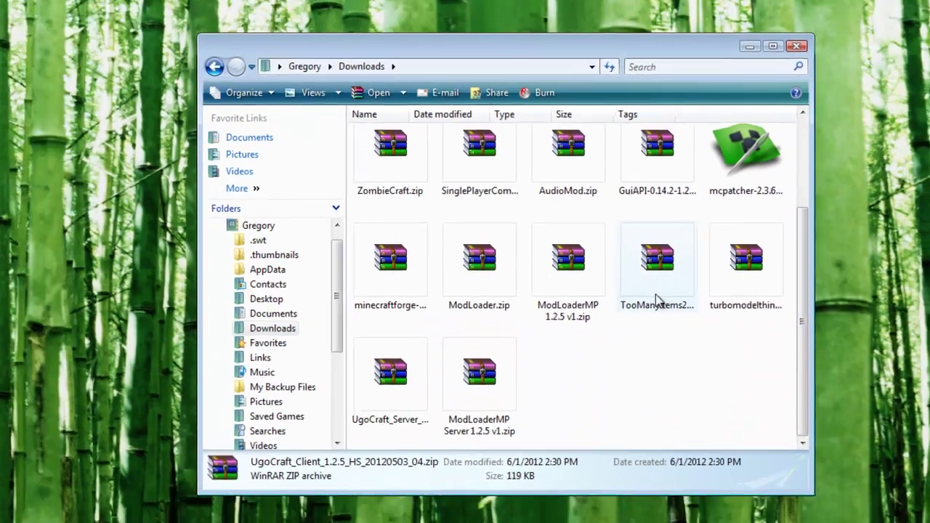
double_click(656, 298)
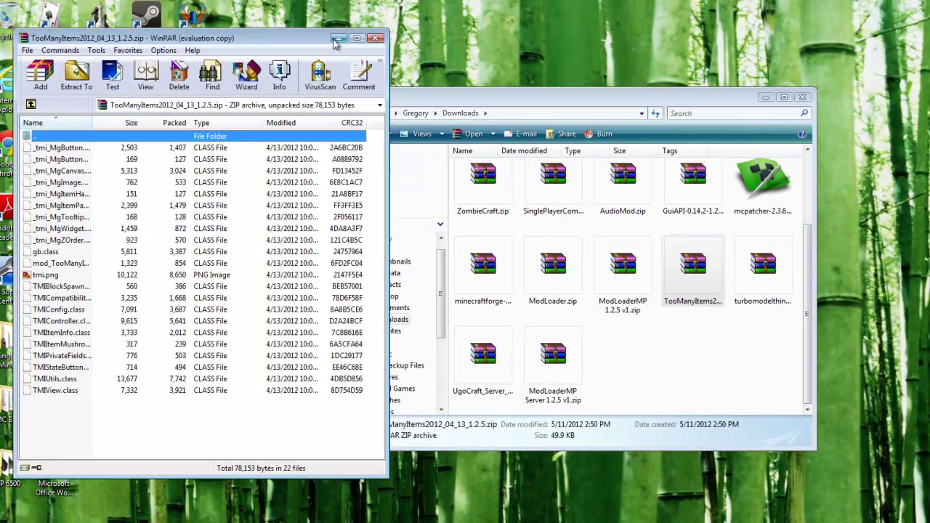
click(399, 98)
double_click(556, 291)
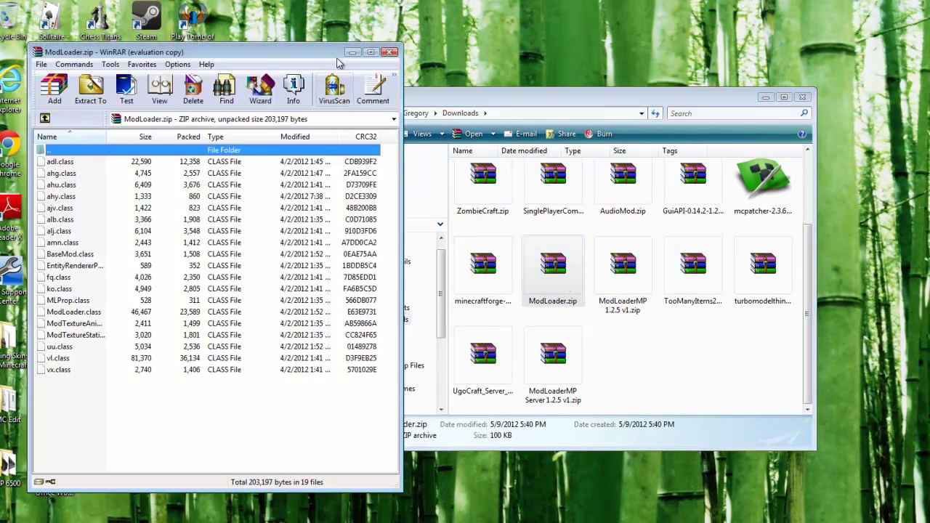
click(436, 97)
double_click(618, 280)
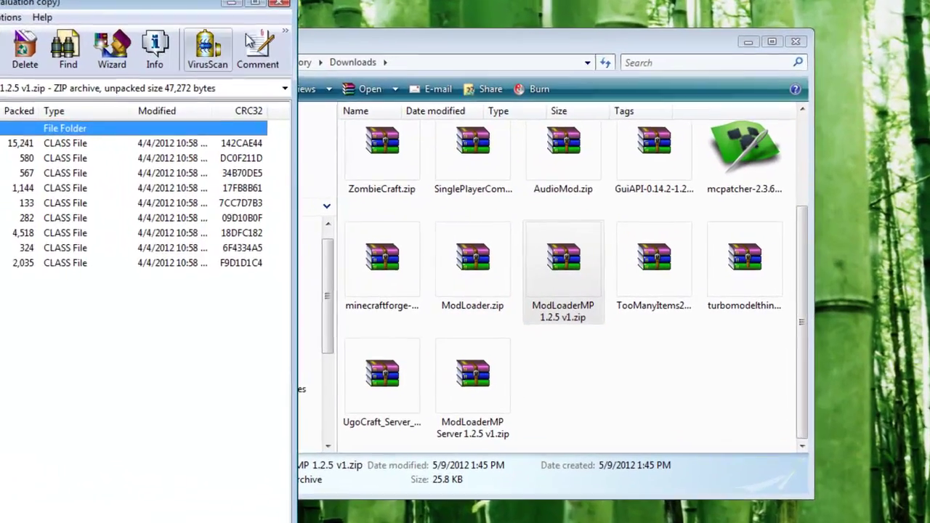
key(Escape)
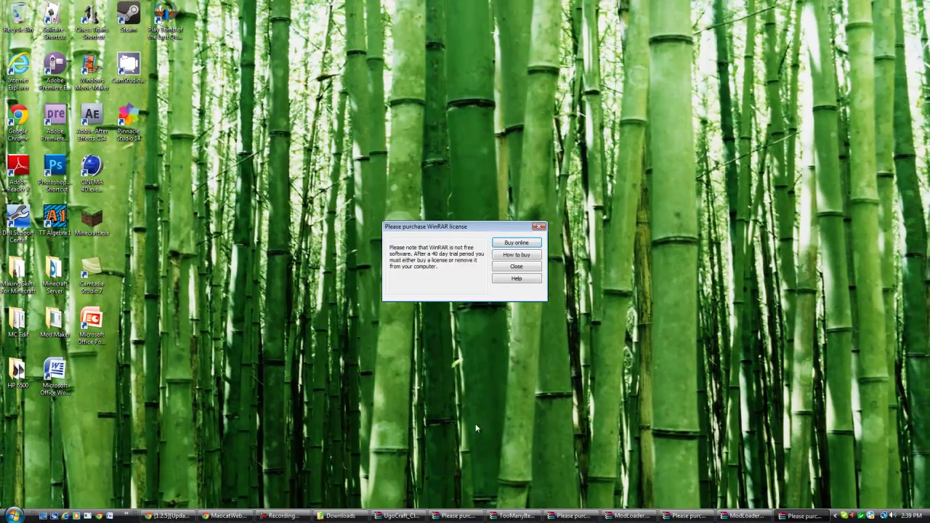
Dismiss all the WinRAR license purchase reminders.
click(513, 266)
click(513, 267)
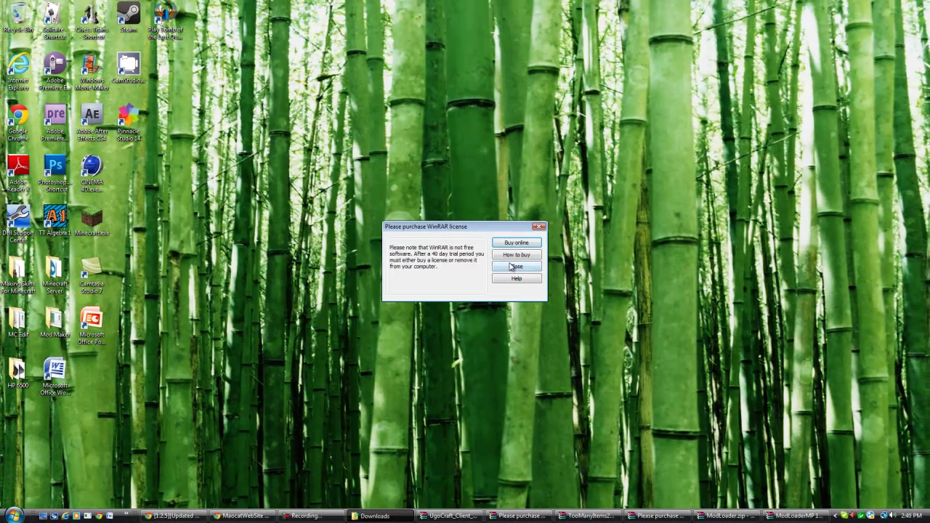
click(513, 267)
click(513, 267)
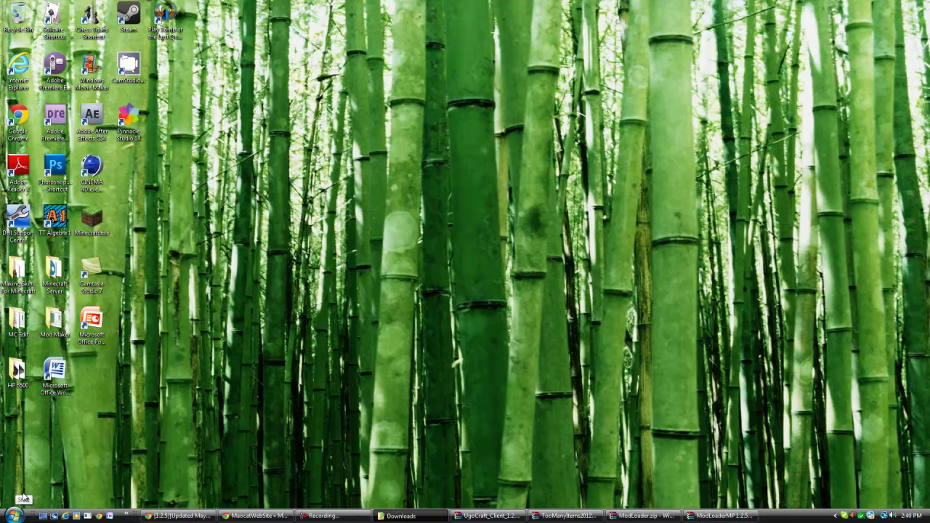
Run Minecraft.exe, log in with the saved account to load the title screen, and close the game.
double_click(104, 231)
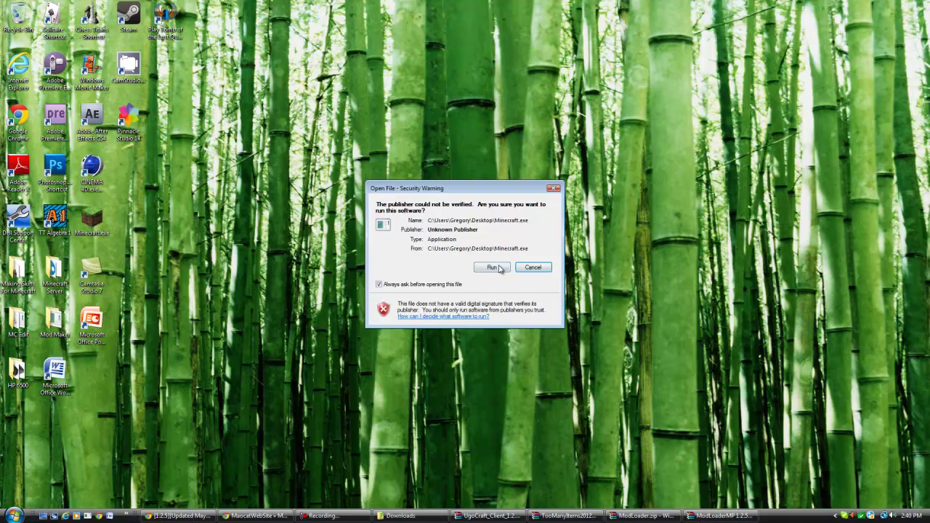
click(492, 267)
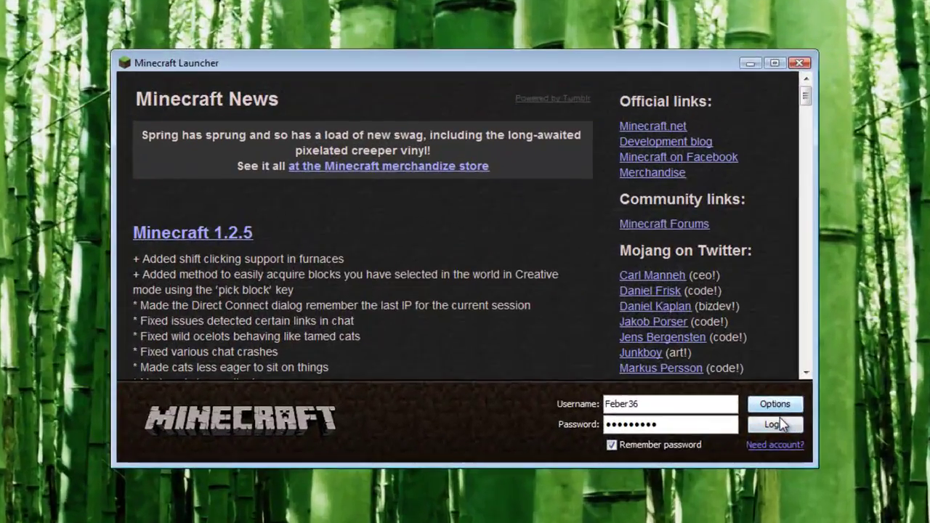
click(648, 338)
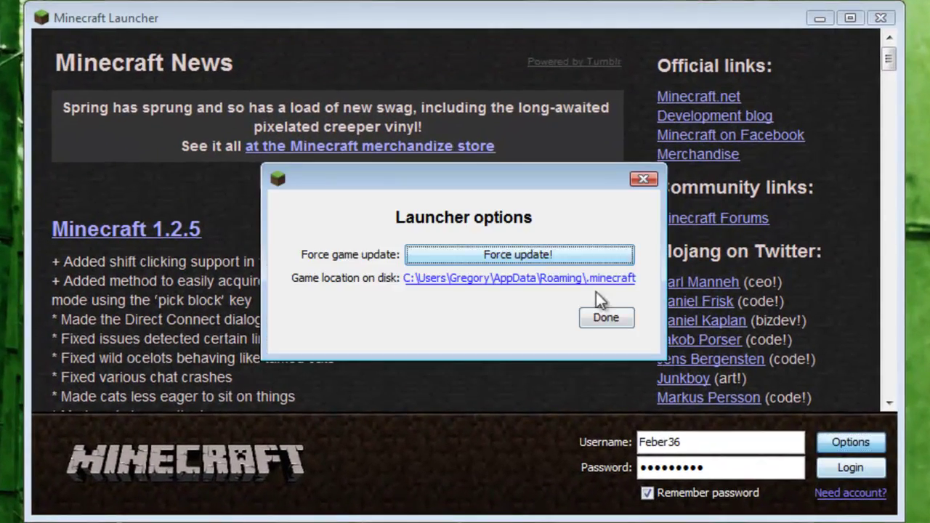
click(606, 317)
click(850, 468)
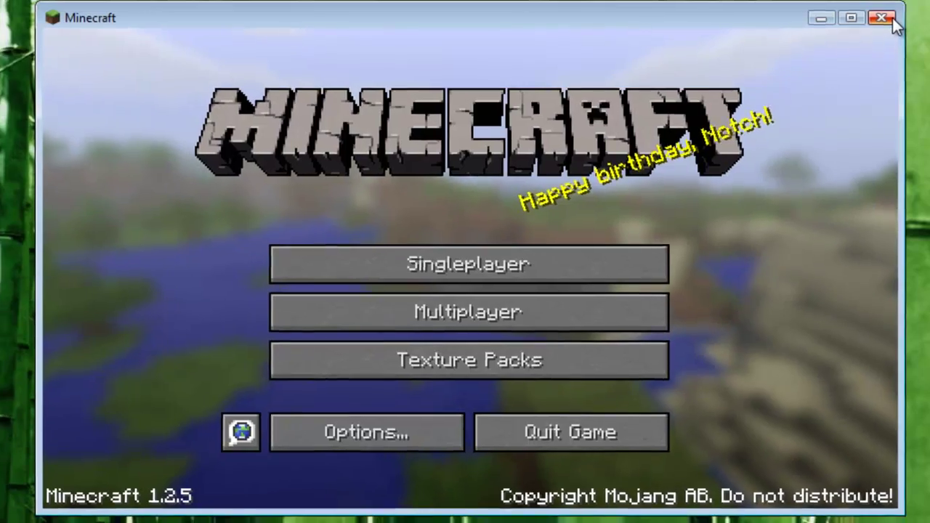
click(893, 19)
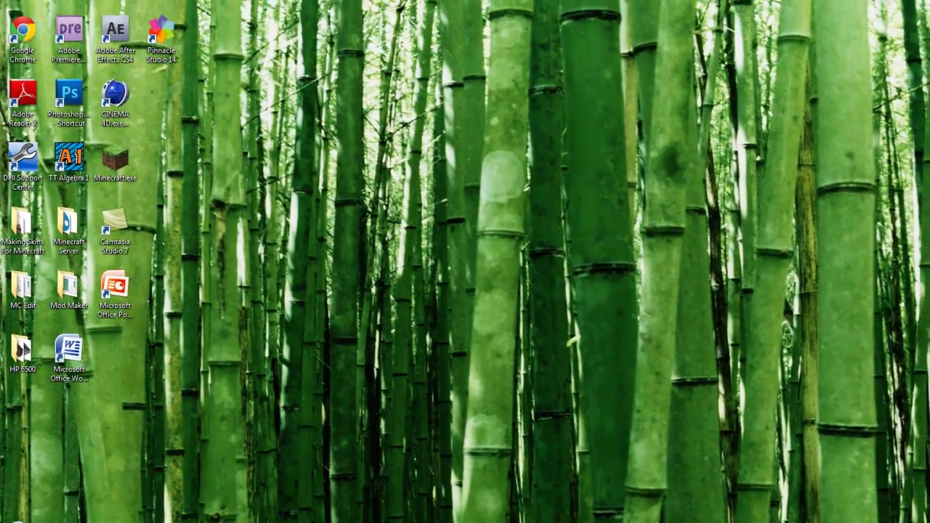
Browse to the .minecraft folder through the personal user folder, AppData and Roaming.
key(super)
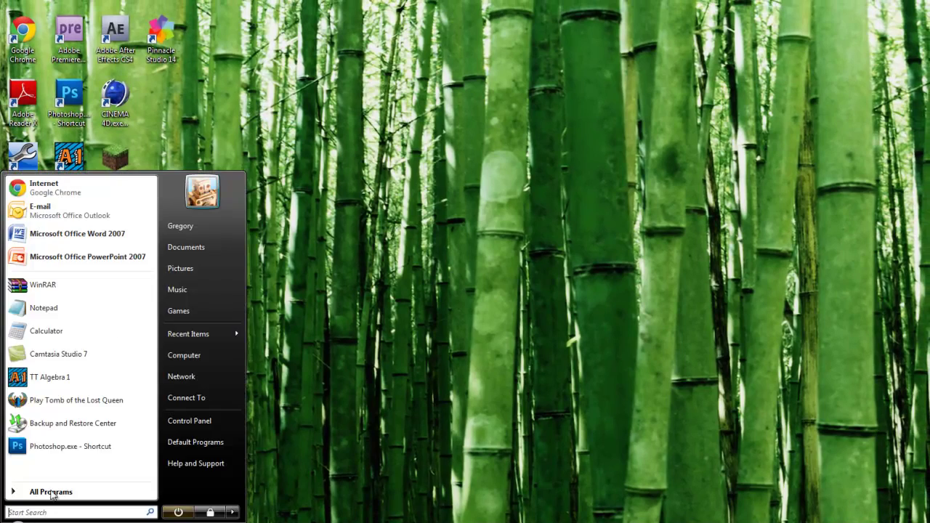
click(214, 231)
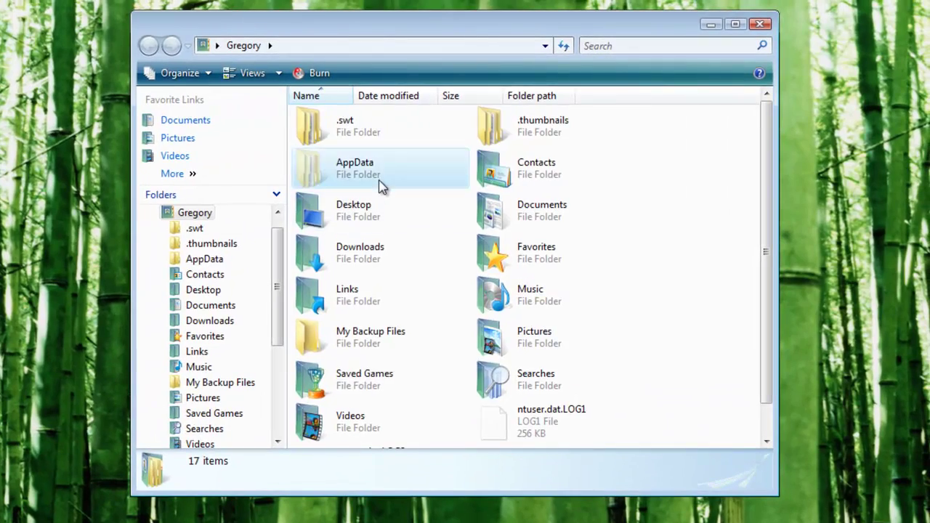
double_click(381, 186)
double_click(330, 145)
double_click(323, 114)
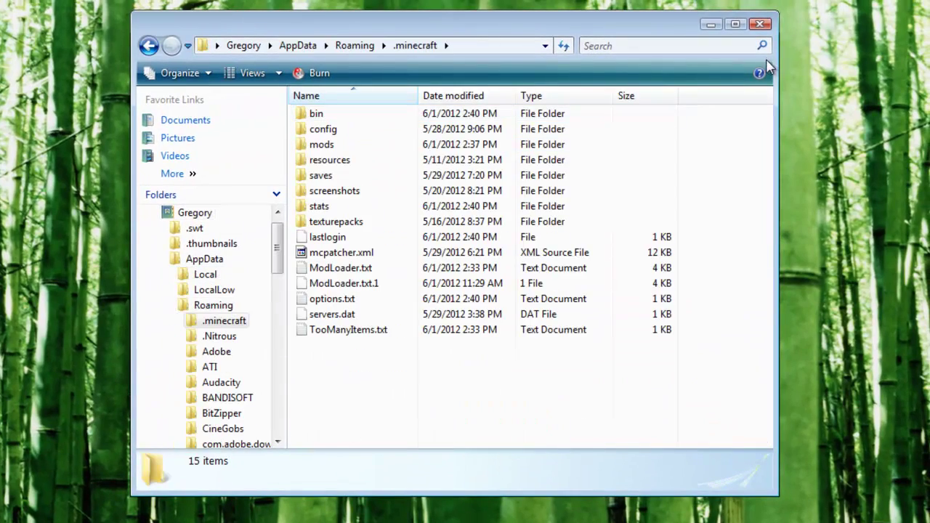
Close the .minecraft folder window and open the system-wide search.
click(760, 24)
click(31, 508)
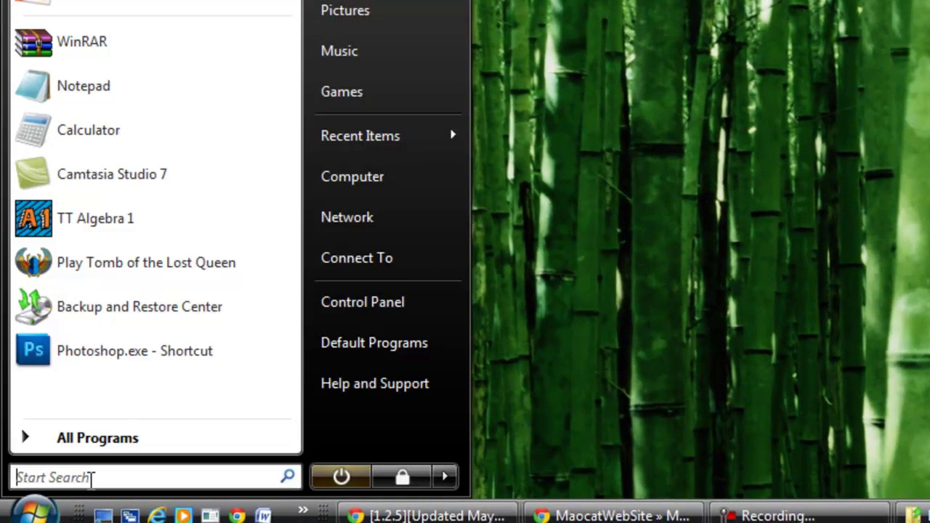
click(92, 478)
text(*)
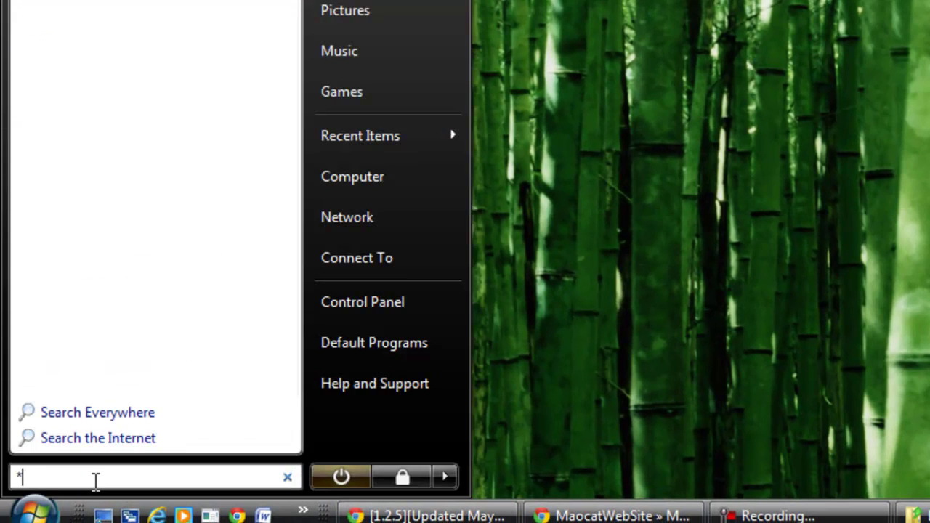
text(appdata*)
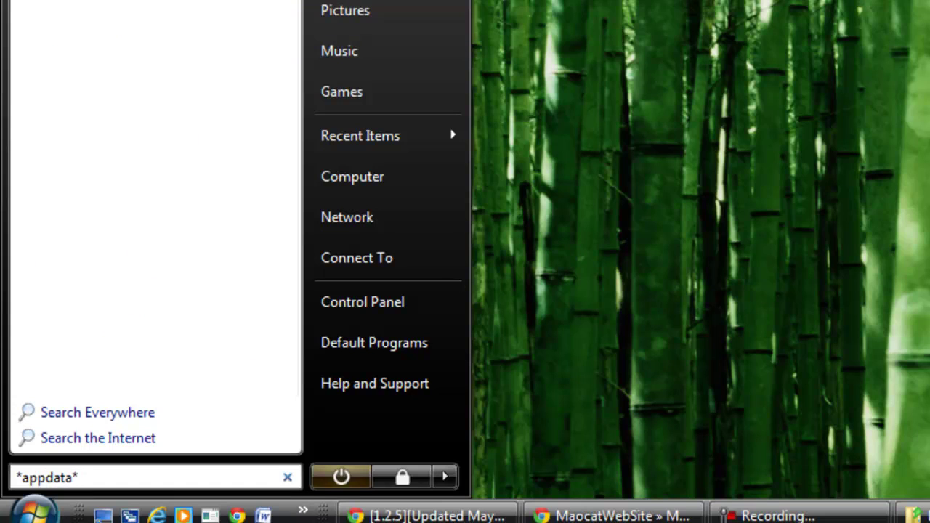
key(BackSpace)
key(BackSpace)
key(BackSpace)
key(BackSpace)
key(BackSpace)
key(BackSpace)
key(BackSpace)
key(BackSpace)
key(BackSpace)
Open the Roaming folder by searching for %appdata%, and move its window clear of the desktop icons.
text(%appdata)
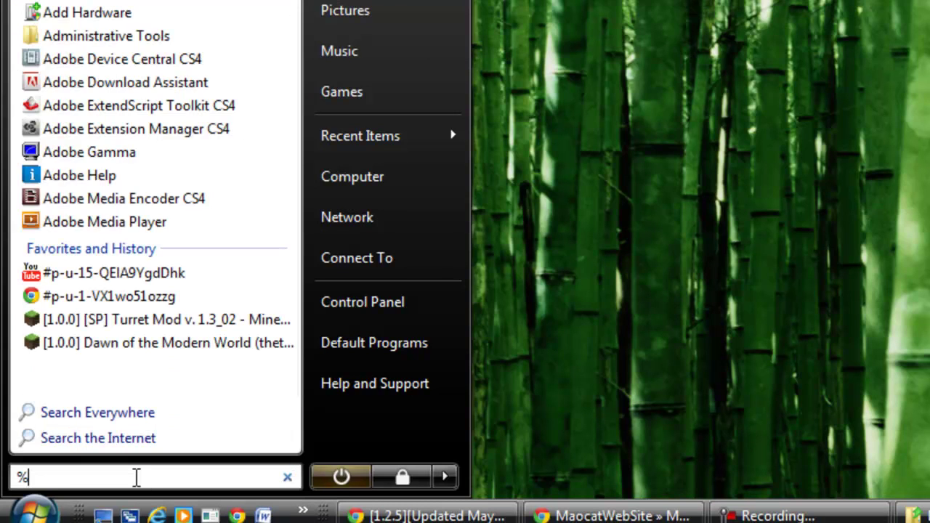
text(%)
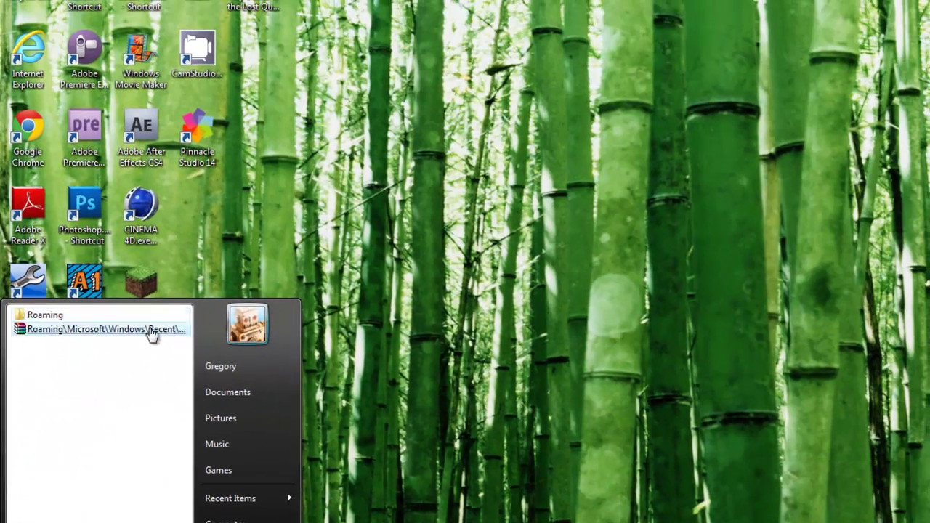
key(Return)
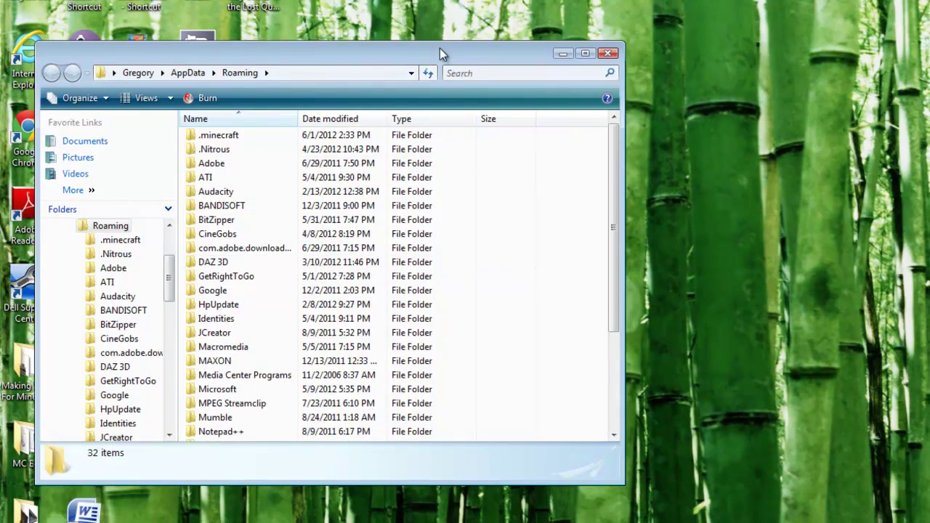
drag(440, 49, 668, 83)
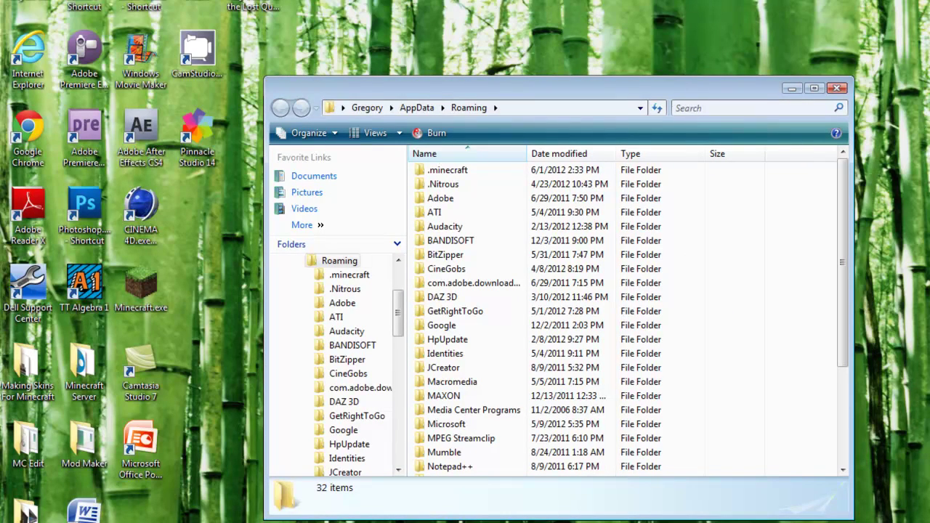
Open minecraft.jar from the bin folder inside .minecraft in WinRAR, and close the folder window.
double_click(465, 172)
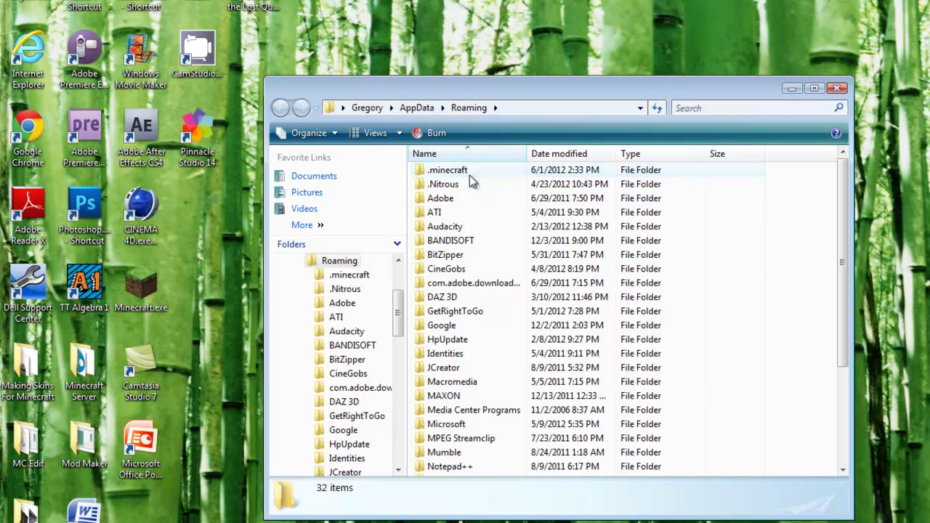
double_click(446, 174)
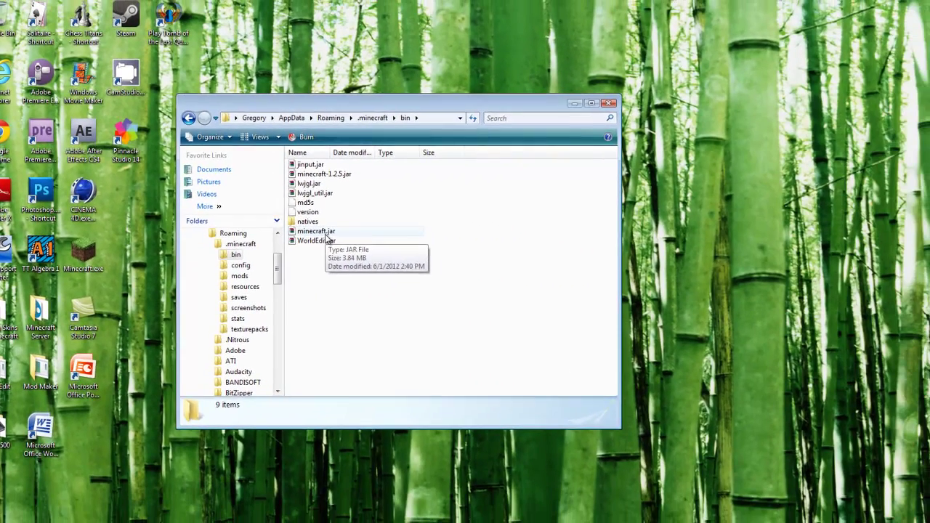
double_click(454, 258)
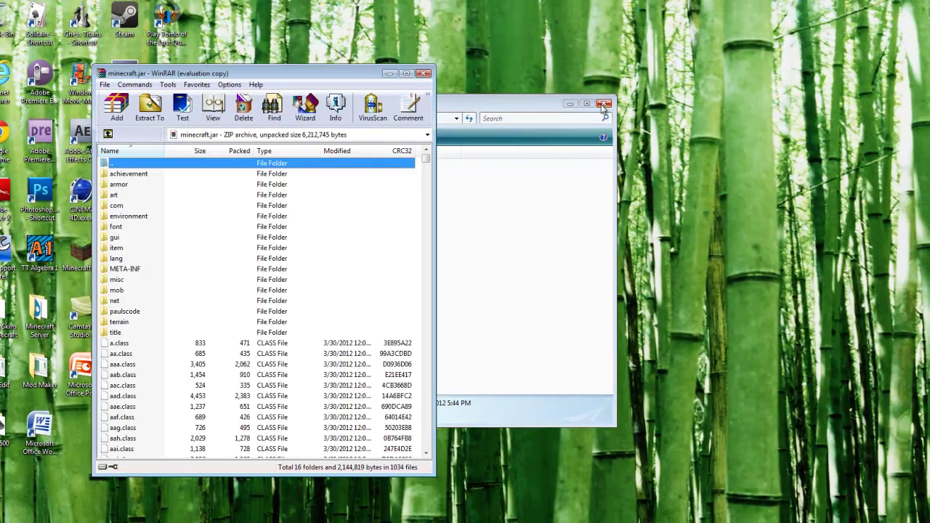
click(328, 277)
click(603, 104)
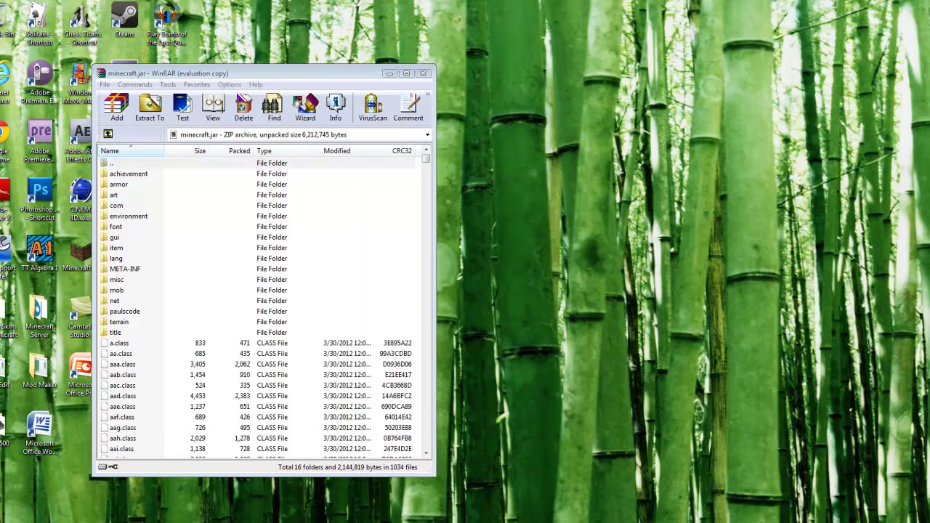
Place the ModLoader.zip window beside minecraft.jar and delete the META-INF folder from minecraft.jar.
drag(214, 37, 730, 75)
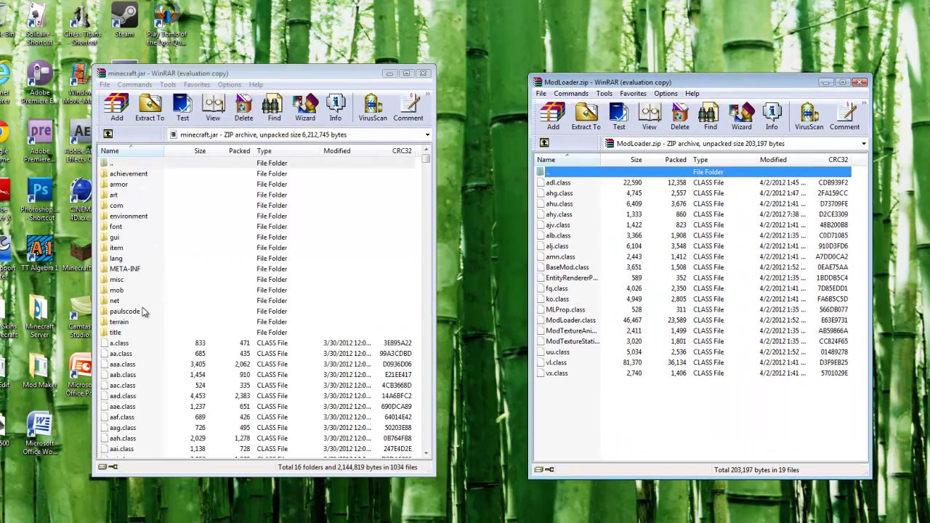
click(118, 271)
right_click(118, 271)
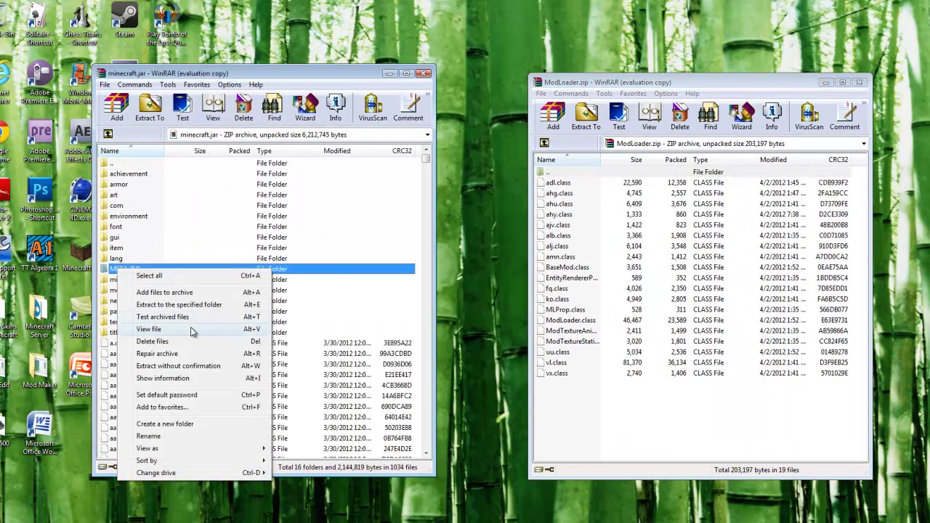
click(153, 340)
click(525, 335)
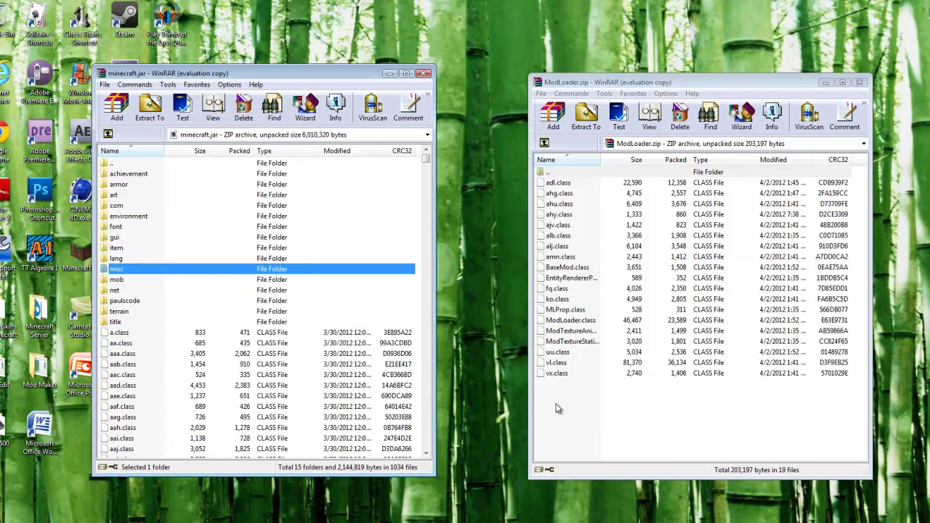
Add all the ModLoader.zip class files to the root of minecraft.jar, and close the ModLoader.zip archive.
drag(556, 408, 671, 176)
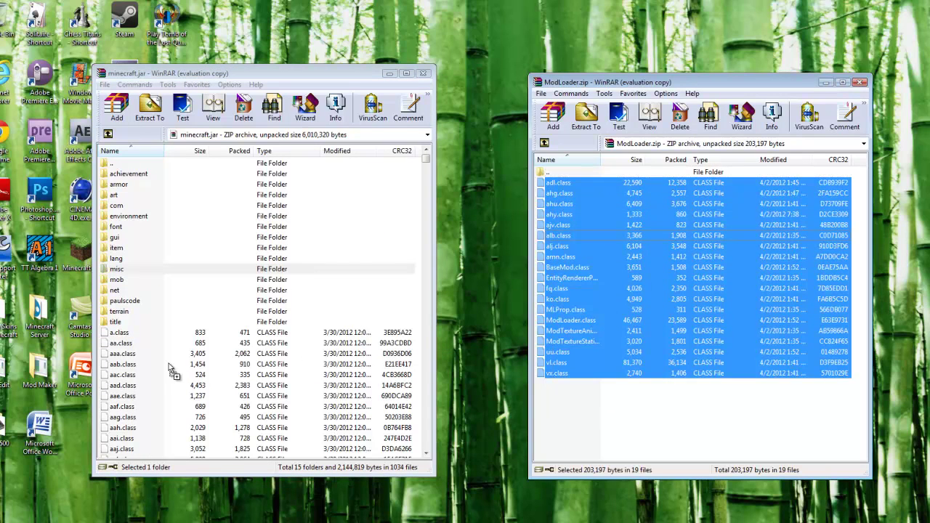
drag(178, 376, 170, 379)
drag(578, 103, 182, 390)
click(269, 363)
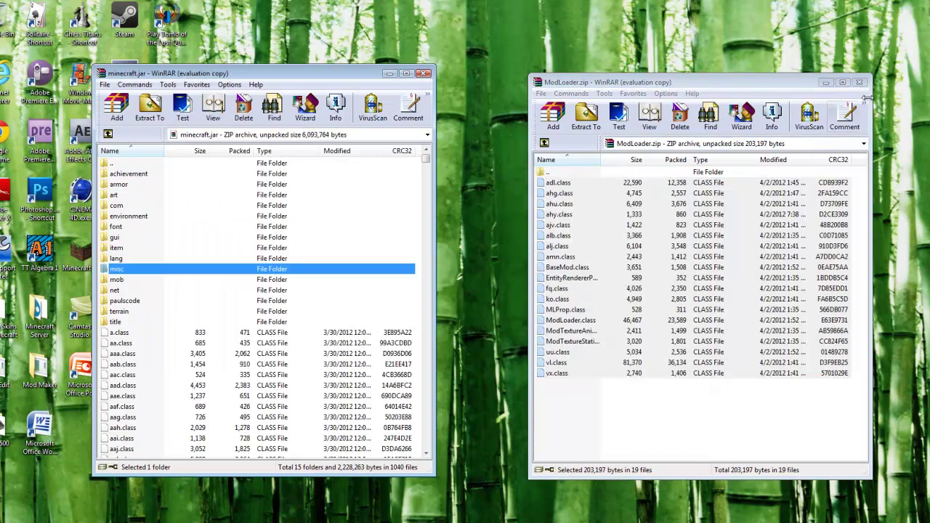
click(859, 82)
Add all the ModLoaderMP 1.2.5 v1.zip class files to the root of minecraft.jar, and close the ModLoaderMP archive.
double_click(124, 64)
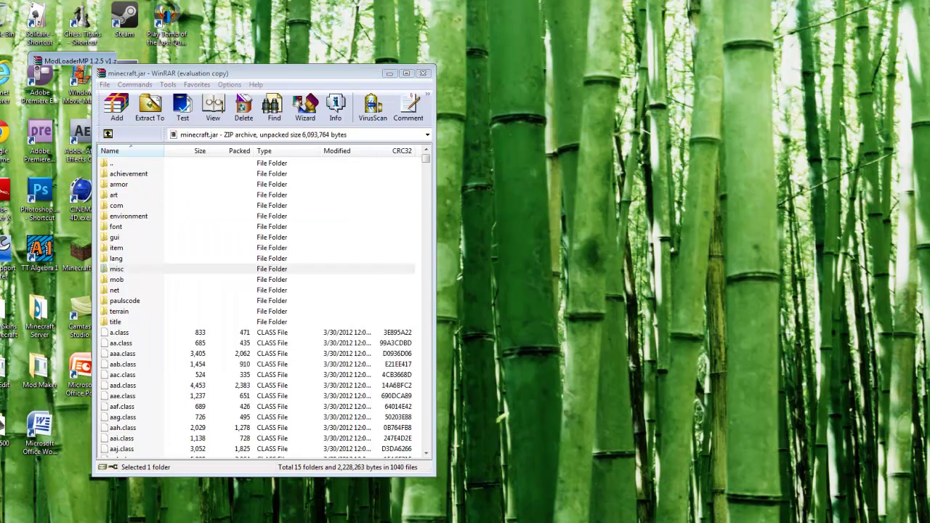
drag(218, 55, 728, 119)
drag(676, 336, 663, 287)
drag(177, 382, 181, 382)
click(256, 367)
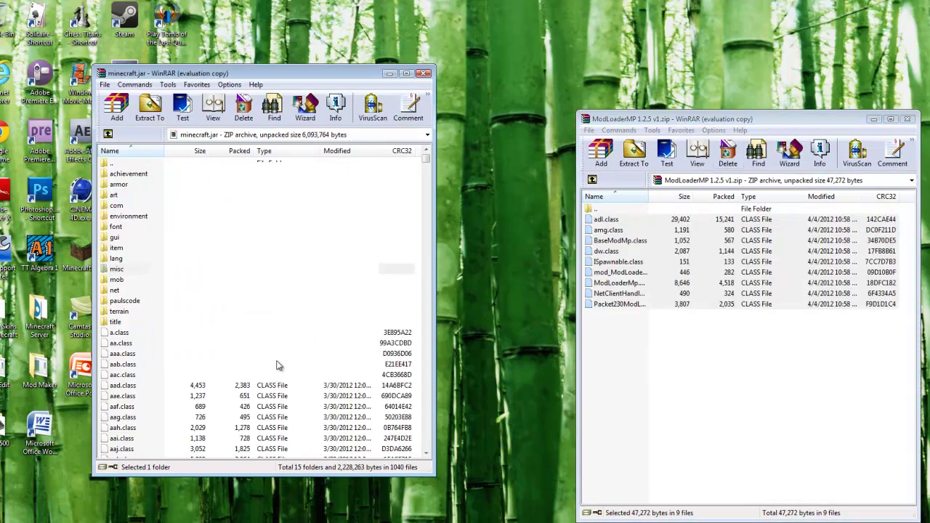
click(907, 119)
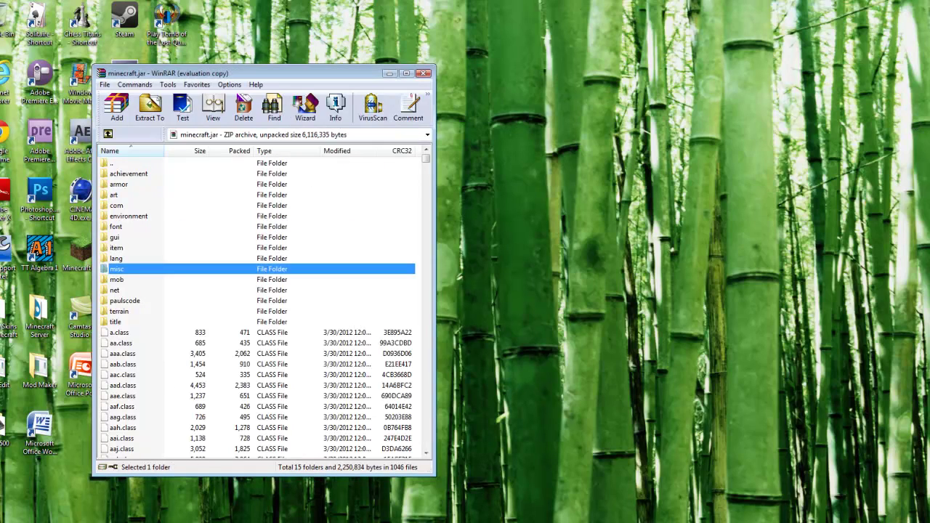
Place the TooManyItems2012_04_13_1.2.5.zip window beside minecraft.jar and add all its files to the root of minecraft.jar.
drag(296, 35, 434, 34)
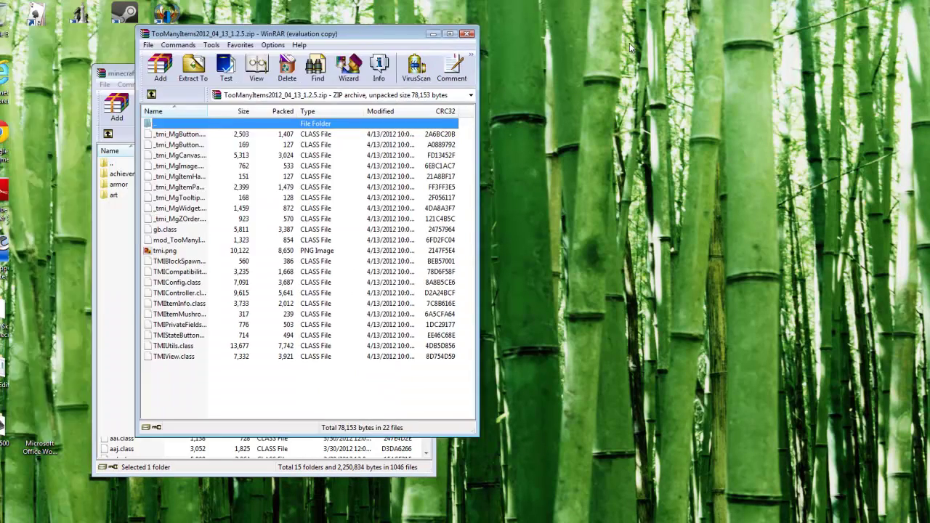
drag(629, 43, 840, 67)
drag(589, 403, 676, 169)
drag(676, 169, 210, 426)
click(263, 366)
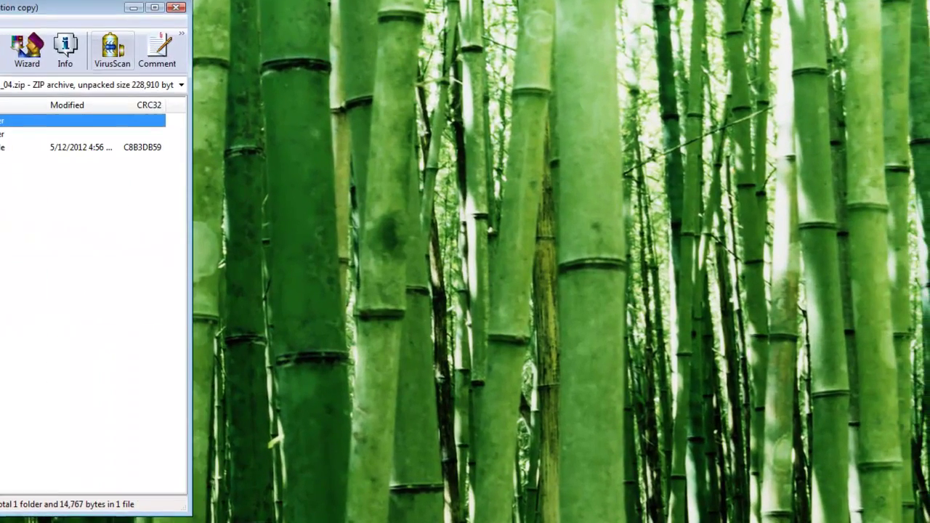
Place the UgoCraft_Client_1.2.5_HS_20120503_04.zip window beside minecraft.jar and look through its maocat folder, returning to the archive root.
drag(123, 48, 543, 52)
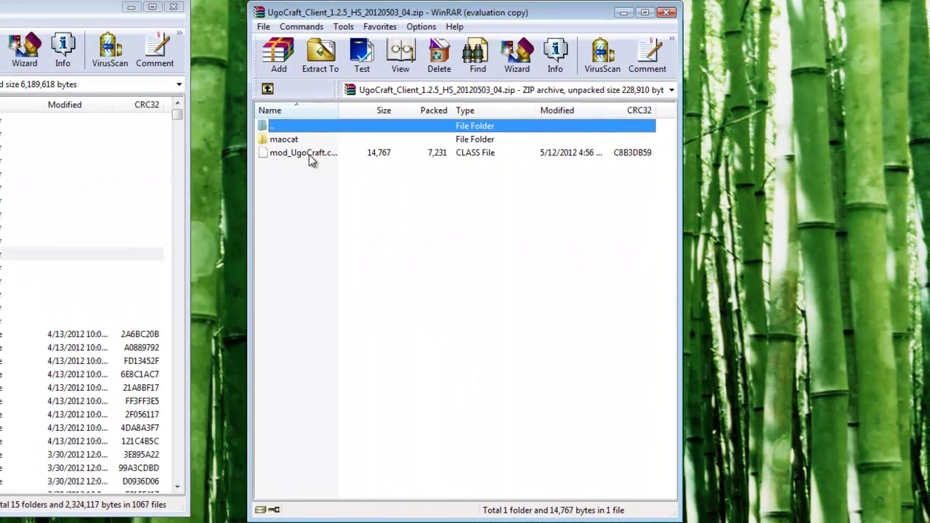
double_click(284, 139)
double_click(287, 141)
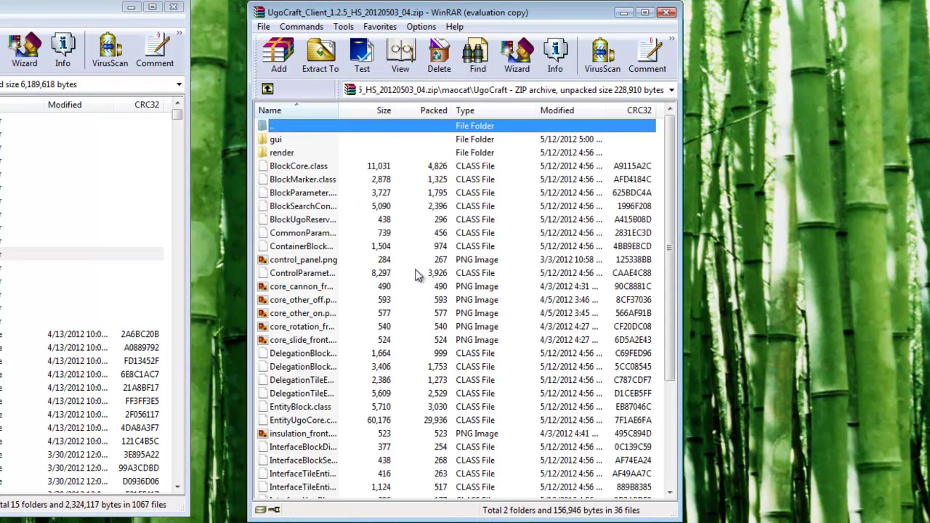
double_click(295, 125)
double_click(295, 125)
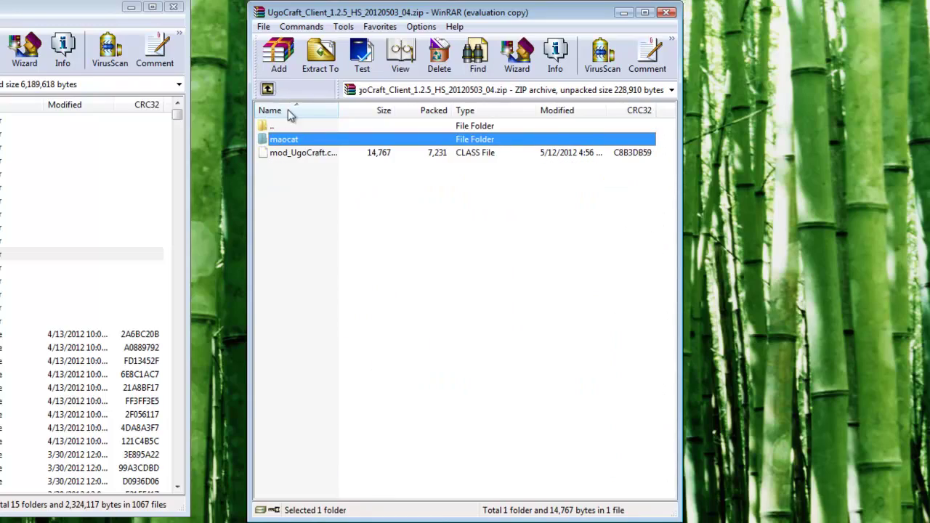
Add the maocat folder and the mod_UgoCraft class file to the root of minecraft.jar, and close both archives.
drag(297, 207, 50, 320)
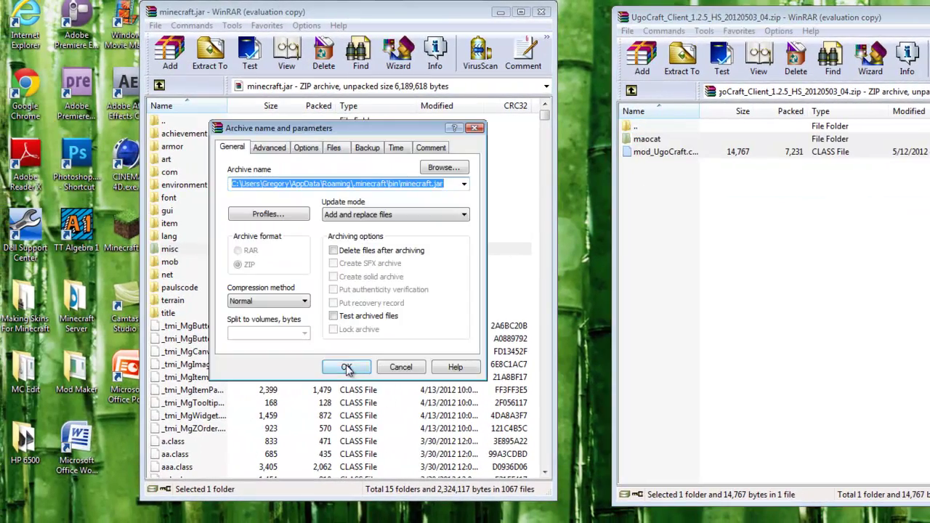
click(347, 368)
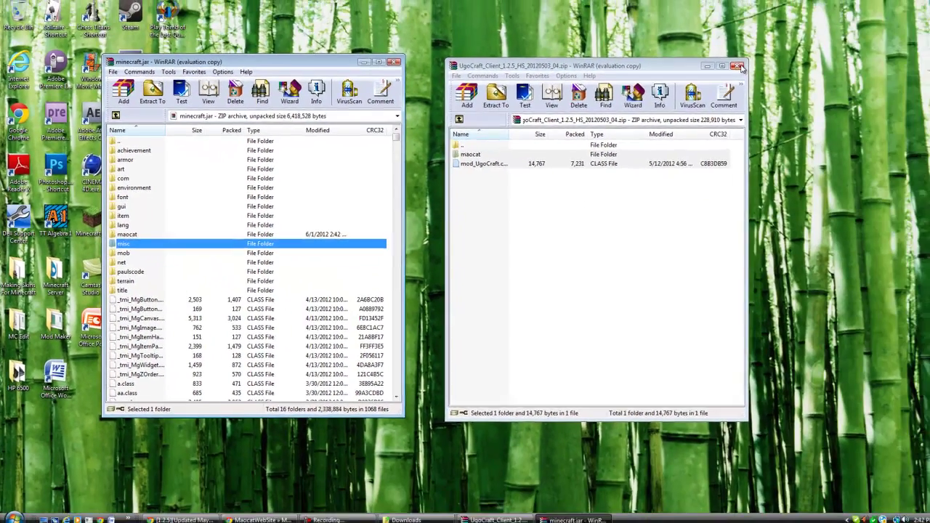
click(799, 64)
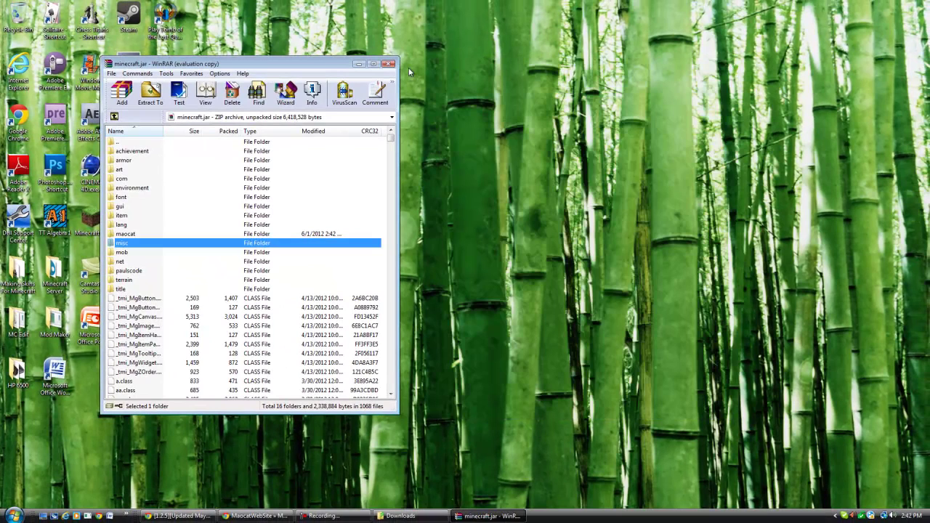
click(389, 64)
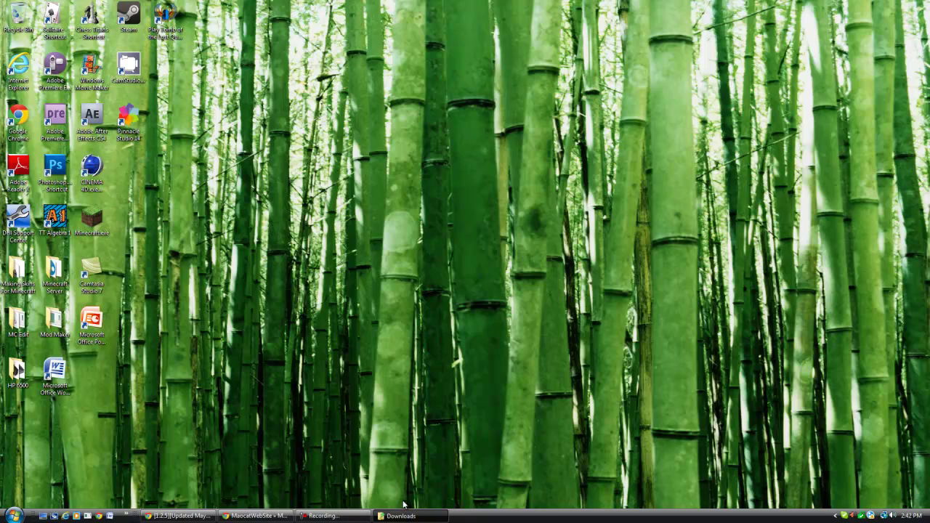
Run Minecraft.exe from the desktop and log in with the remembered account.
double_click(101, 232)
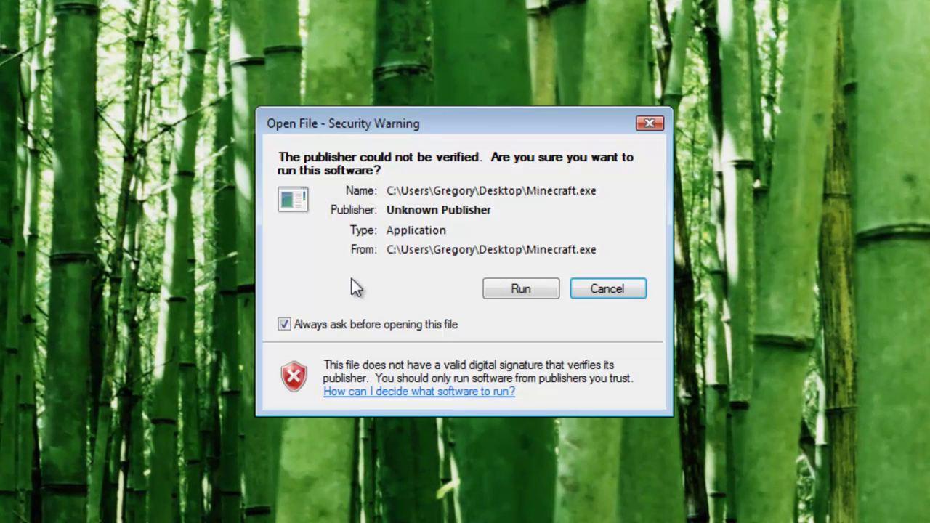
click(510, 287)
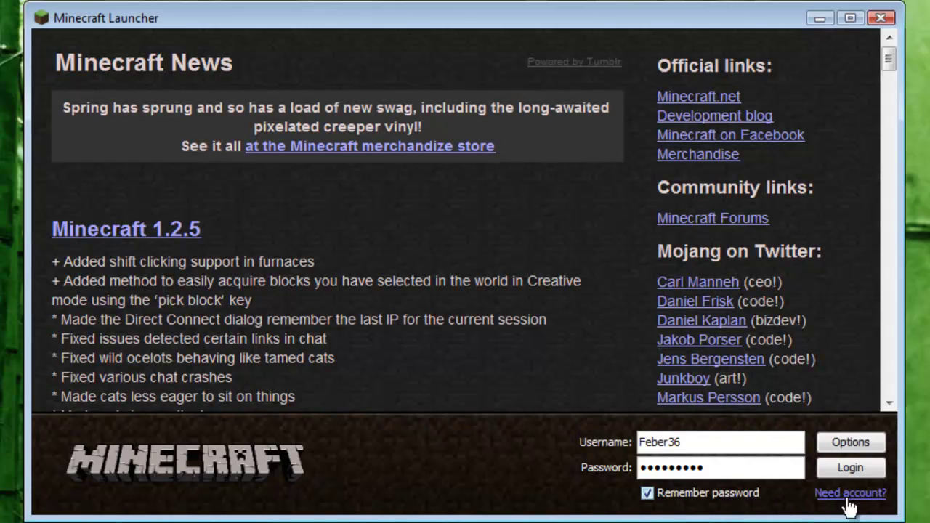
click(850, 467)
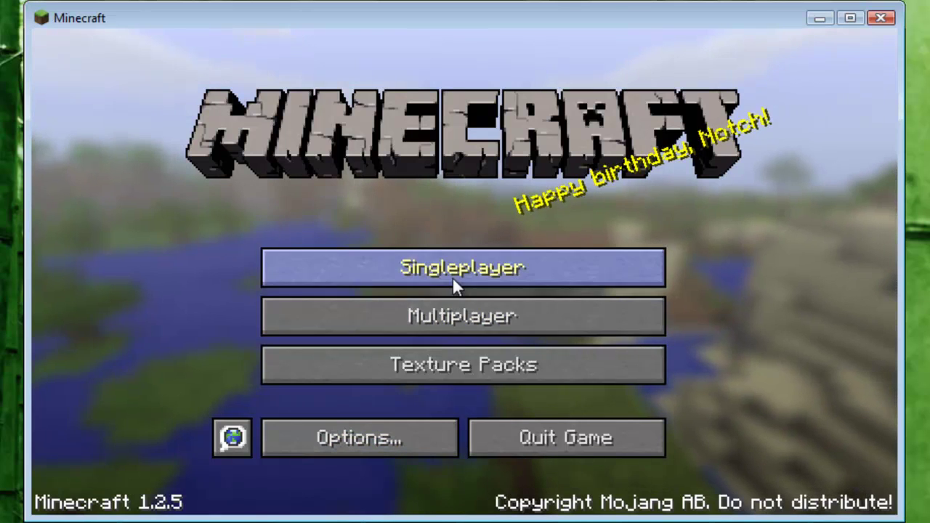
Load a saved singleplayer world to check that the modded game runs, and quit the game.
click(452, 270)
click(375, 167)
click(340, 417)
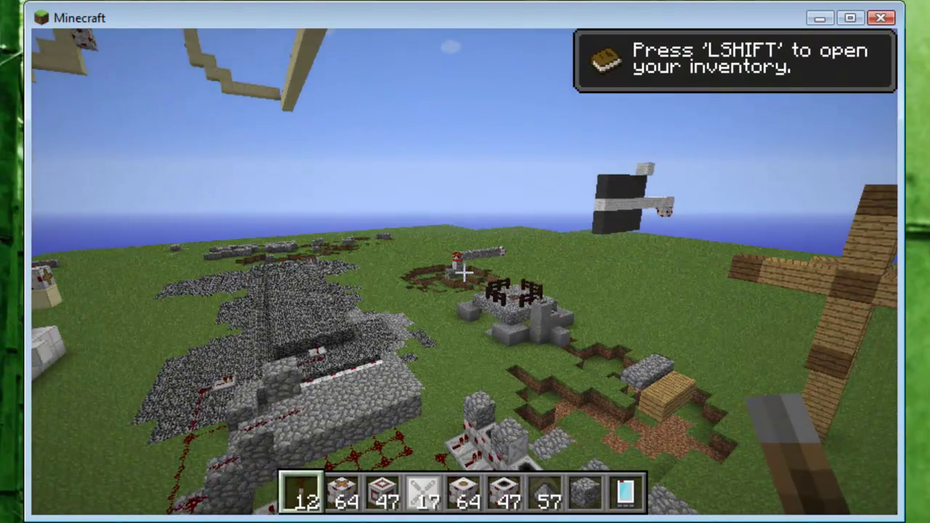
key(Escape)
click(457, 367)
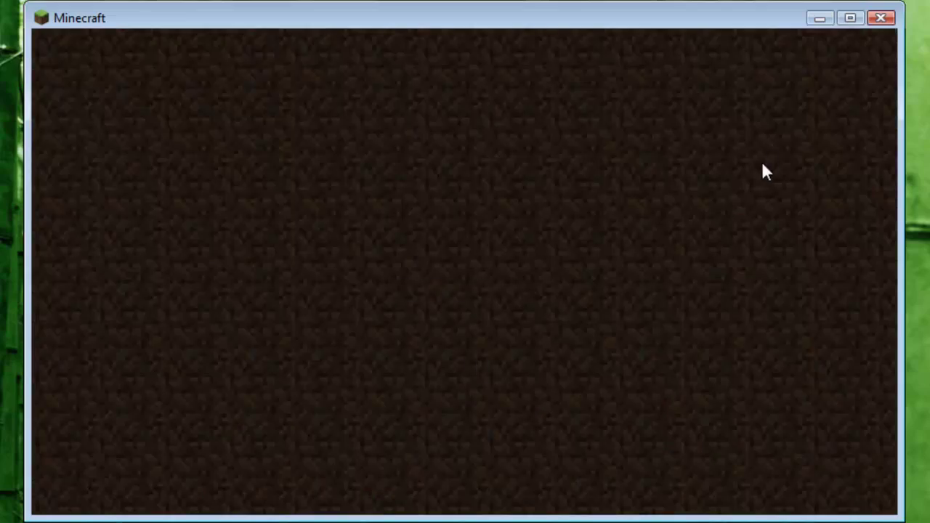
click(566, 435)
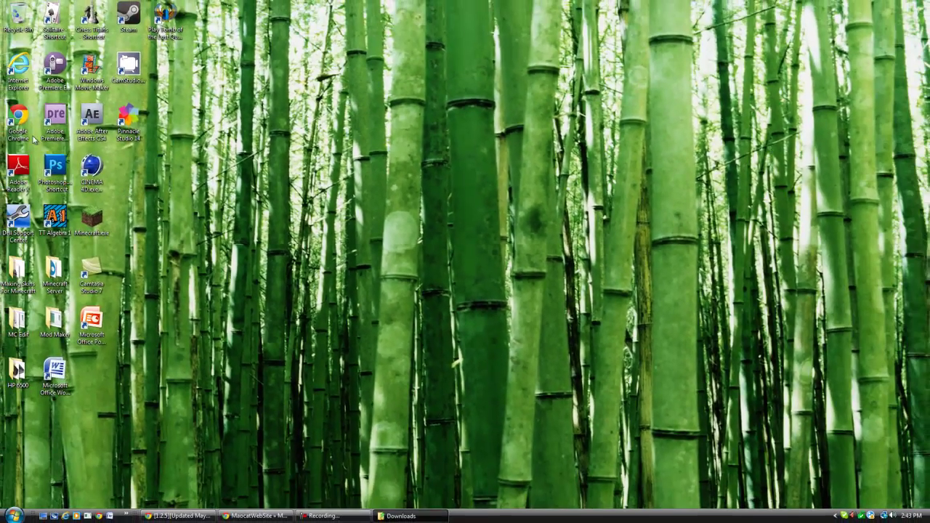
Find minecraft.net through a Google search in a new Chrome window and open the site.
double_click(18, 116)
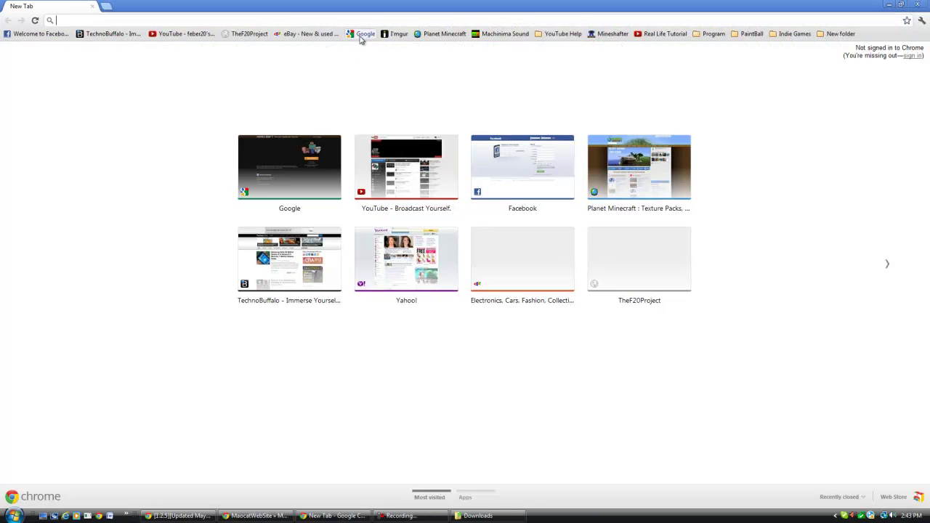
click(361, 34)
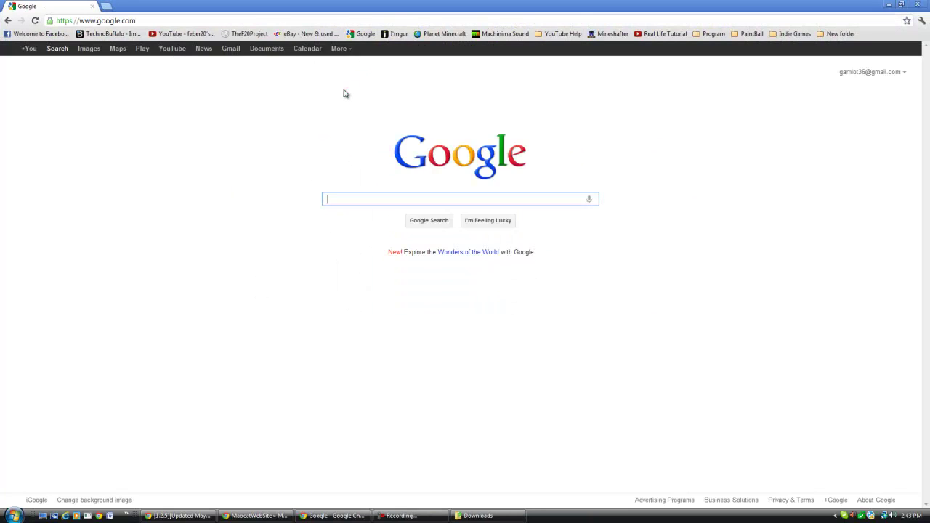
text(minecraft.)
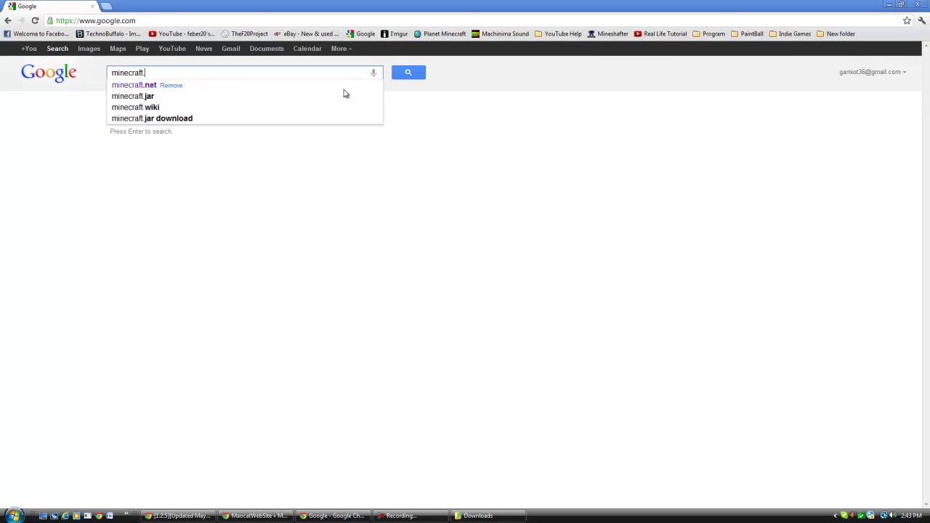
text(net)
key(Return)
click(134, 138)
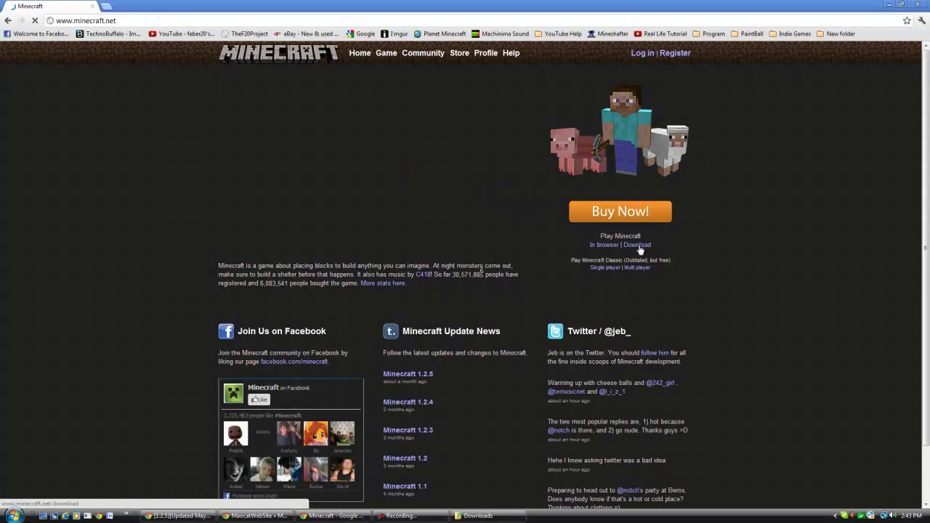
Download minecraft_server.jar from the Minecraft download page, and close the browser window.
click(638, 246)
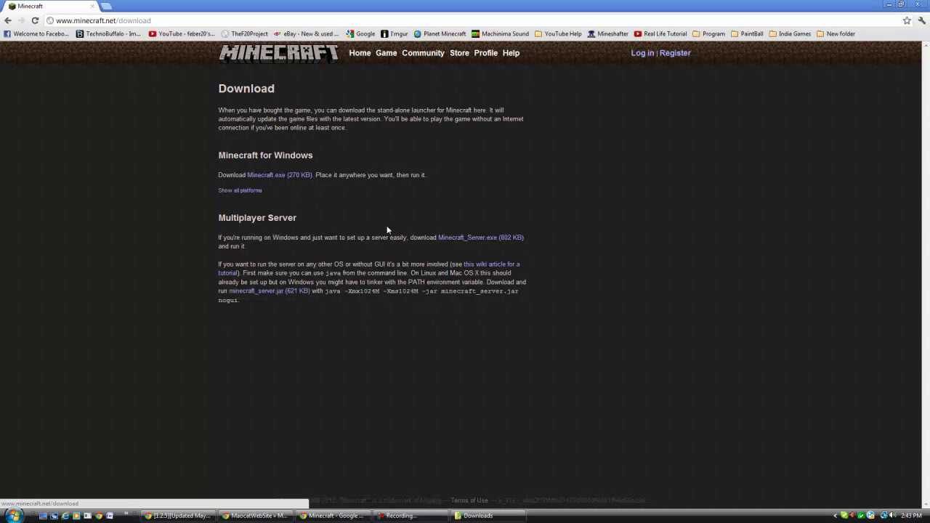
click(271, 299)
drag(322, 291, 310, 300)
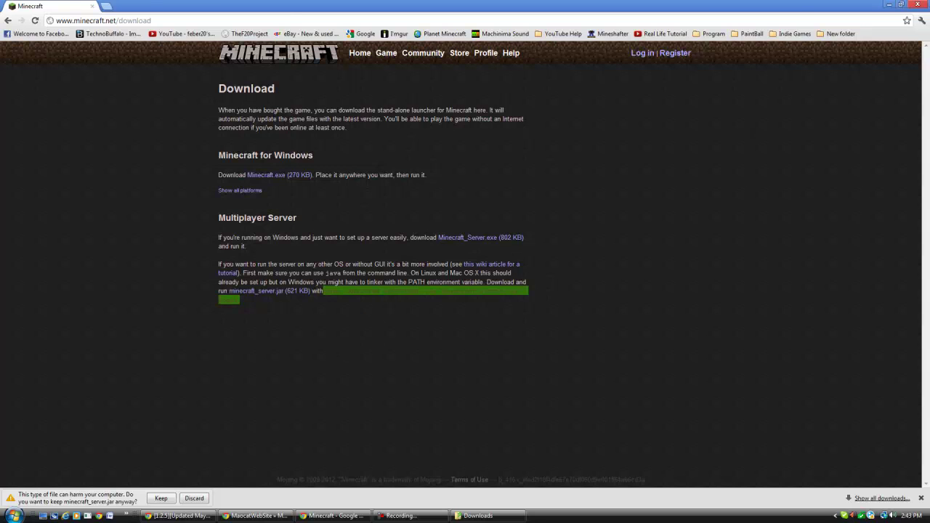
click(917, 4)
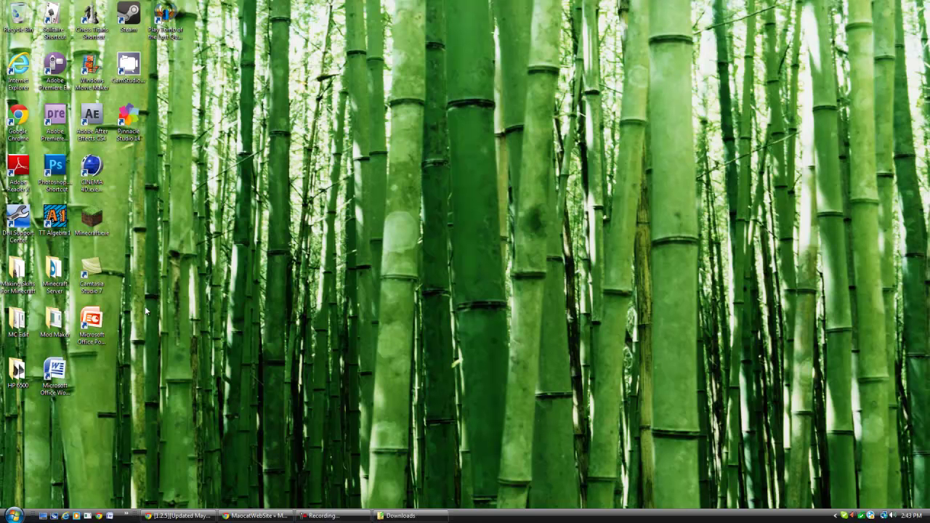
Open the Downloads folder from the user's home folder and move minecraft_server.jar to the desktop.
click(13, 515)
click(156, 272)
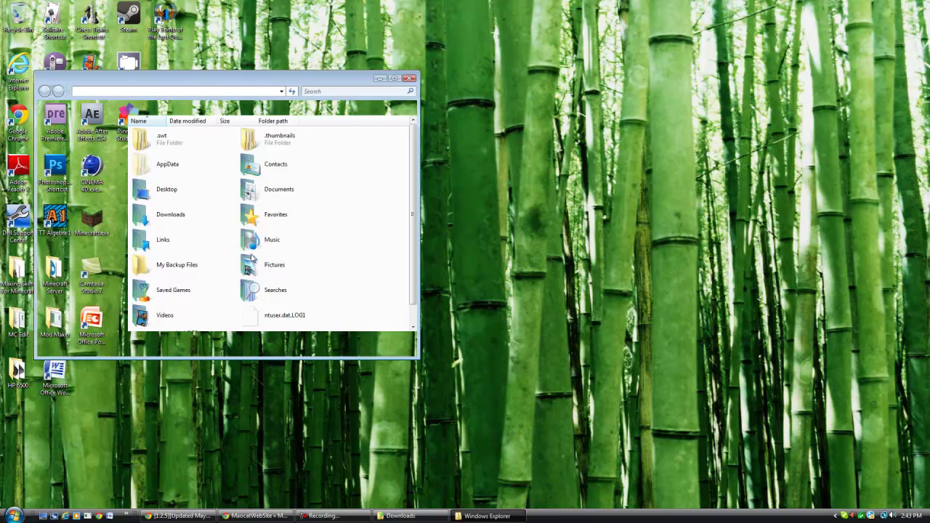
double_click(182, 224)
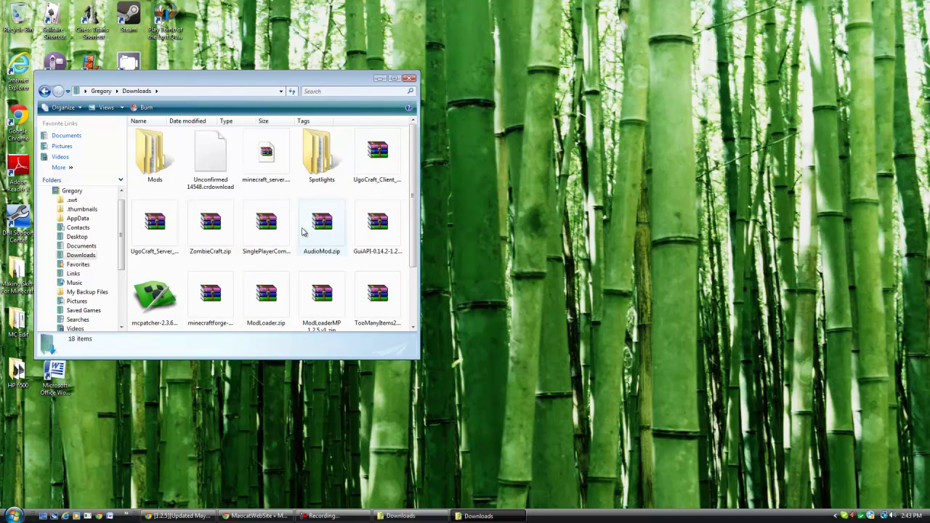
drag(266, 154, 571, 174)
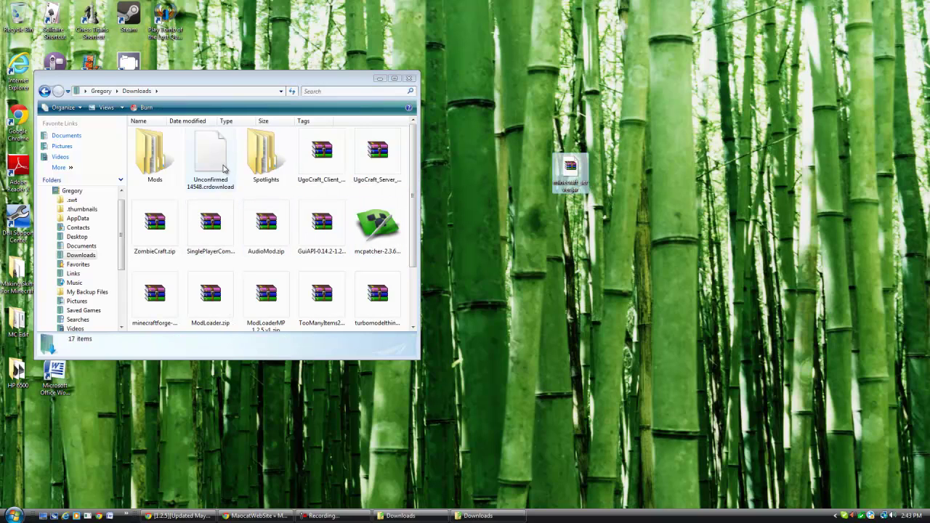
Delete the Unconfirmed 14548.crdownload file from Downloads, and close the folder window.
right_click(224, 168)
click(267, 308)
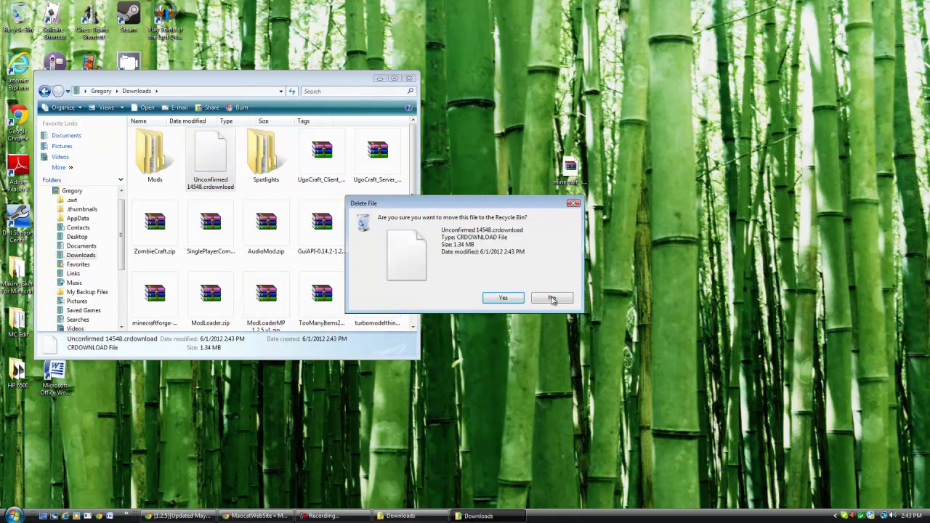
click(517, 300)
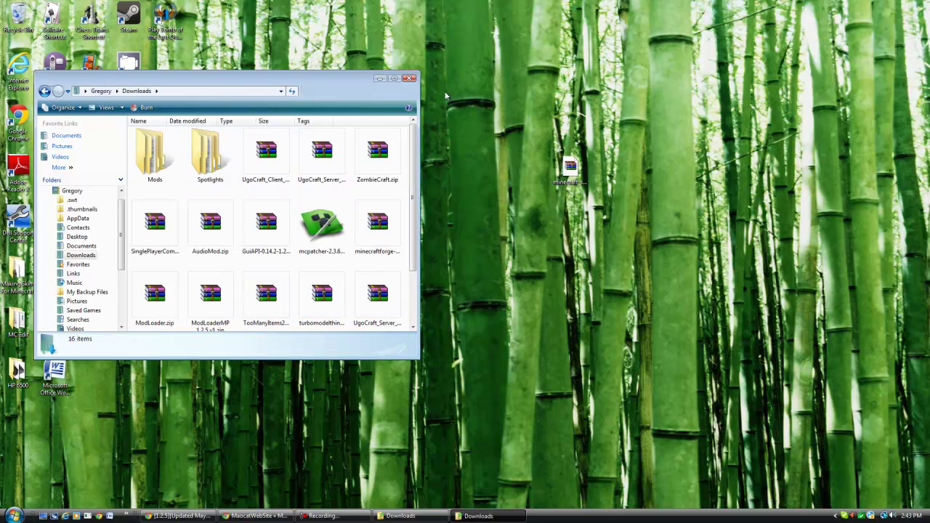
click(411, 78)
Move minecraft_server.jar closer to the other desktop icons and open it in WinRAR.
drag(570, 171, 351, 125)
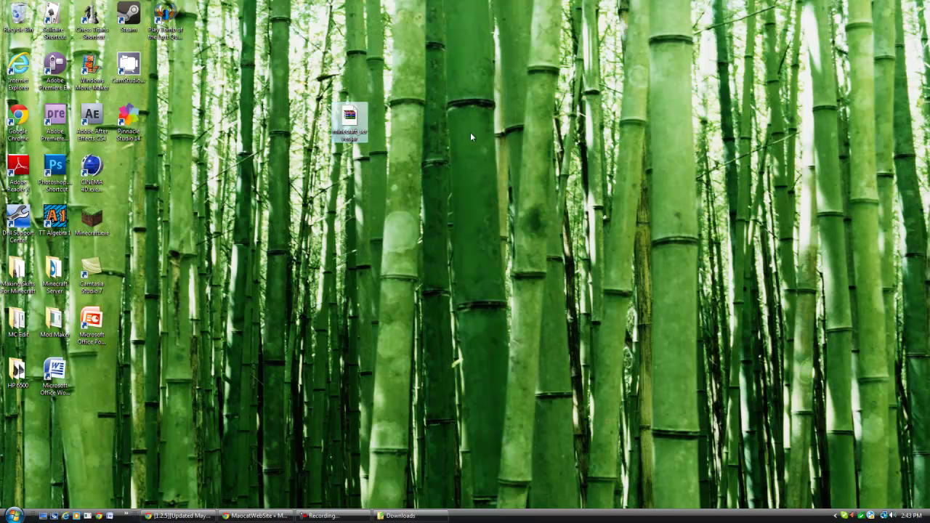
right_click(357, 128)
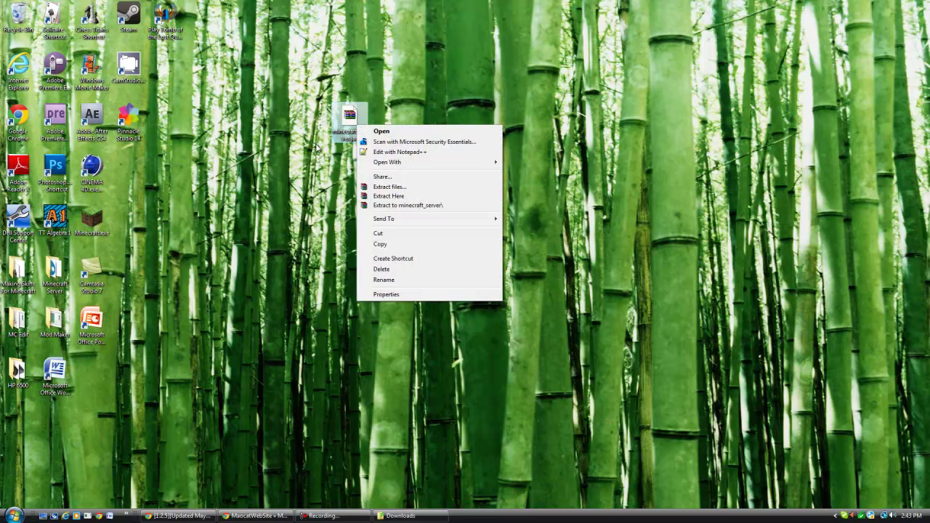
key(Return)
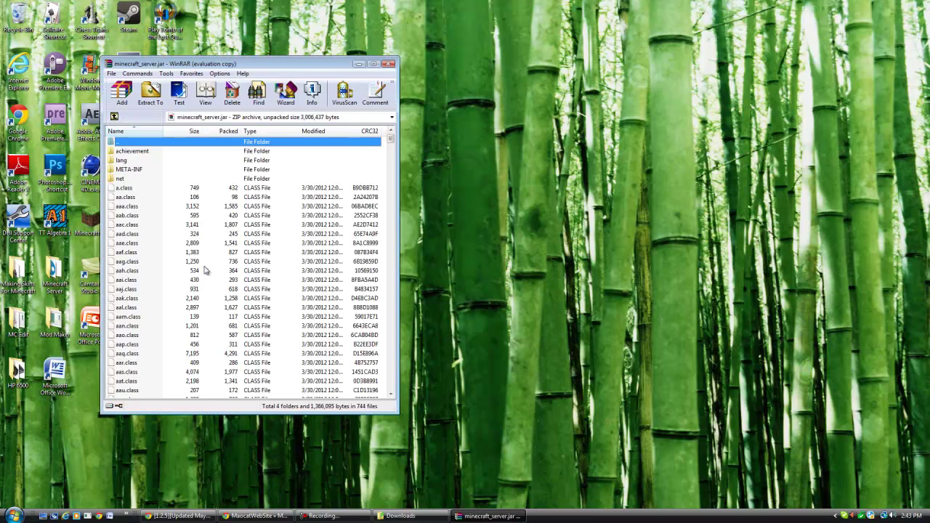
Open ModLoaderMP Server 1.2.5 v1.zip from the Downloads folder and place its window beside minecraft_server.jar.
key(super)
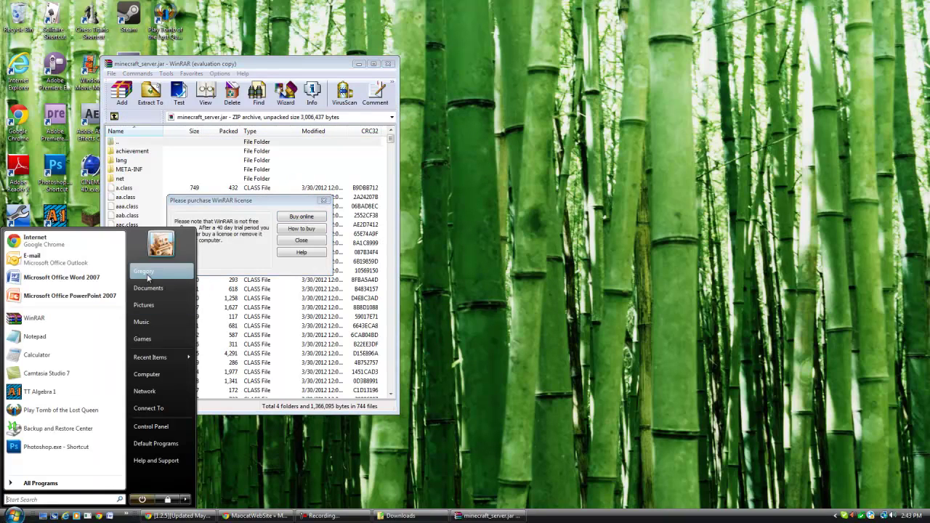
click(145, 269)
drag(243, 91, 755, 91)
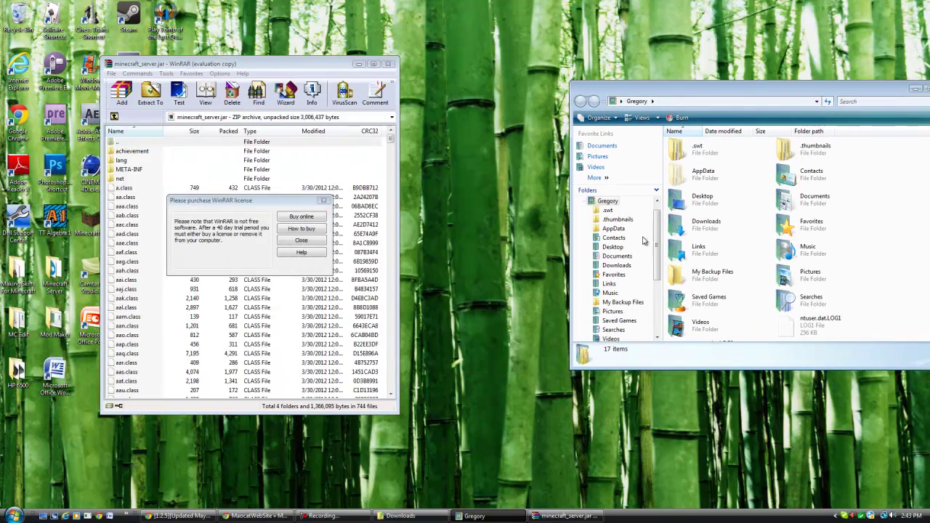
double_click(706, 222)
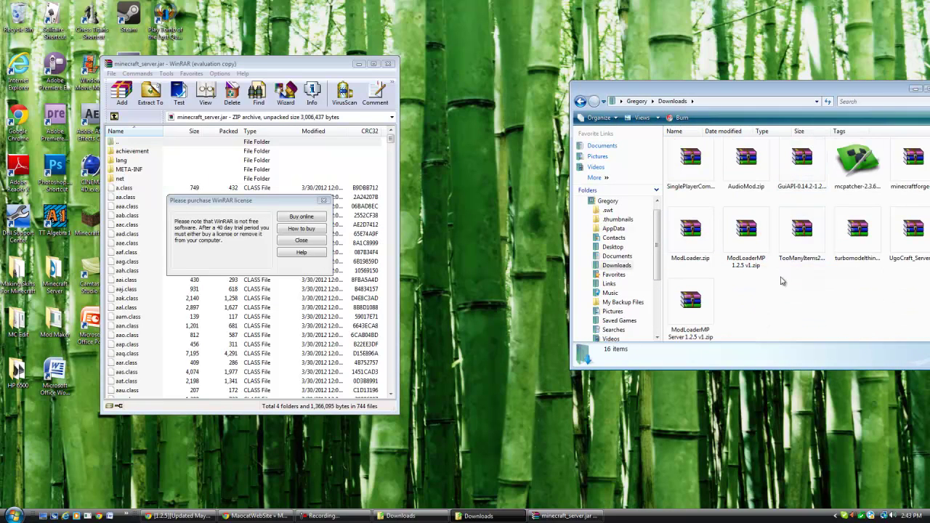
click(693, 331)
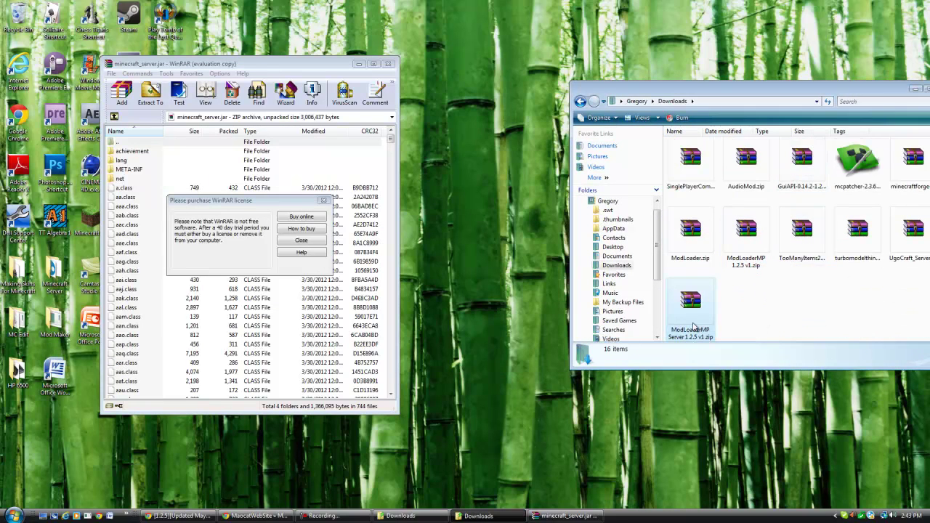
key(Return)
drag(239, 63, 562, 55)
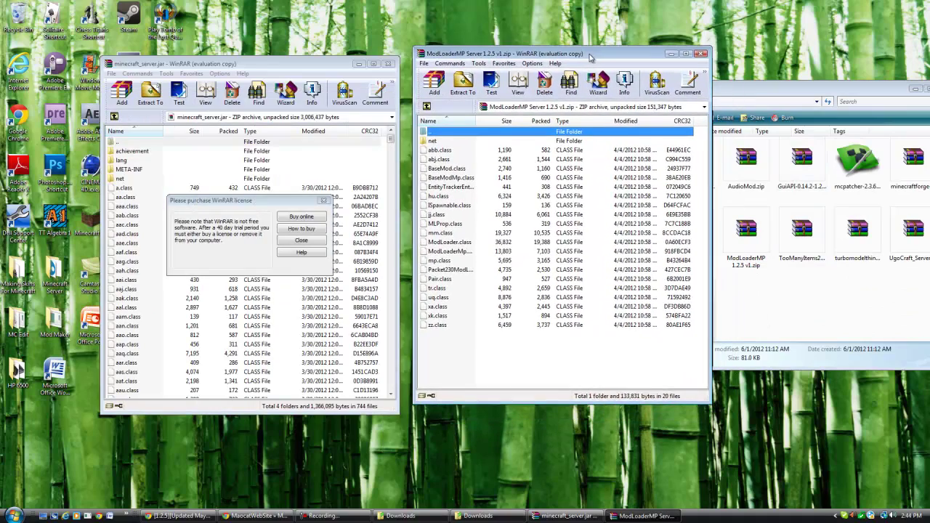
Open UgoCraft_Server_1.2.5_HS_20120503_04.zip from the Downloads folder, with the folder window moved fully into view.
drag(770, 94, 697, 78)
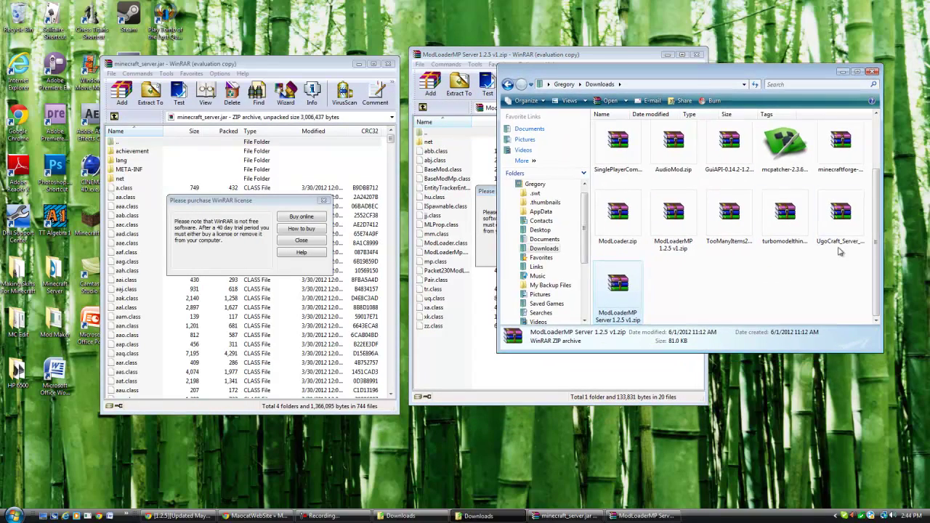
double_click(840, 246)
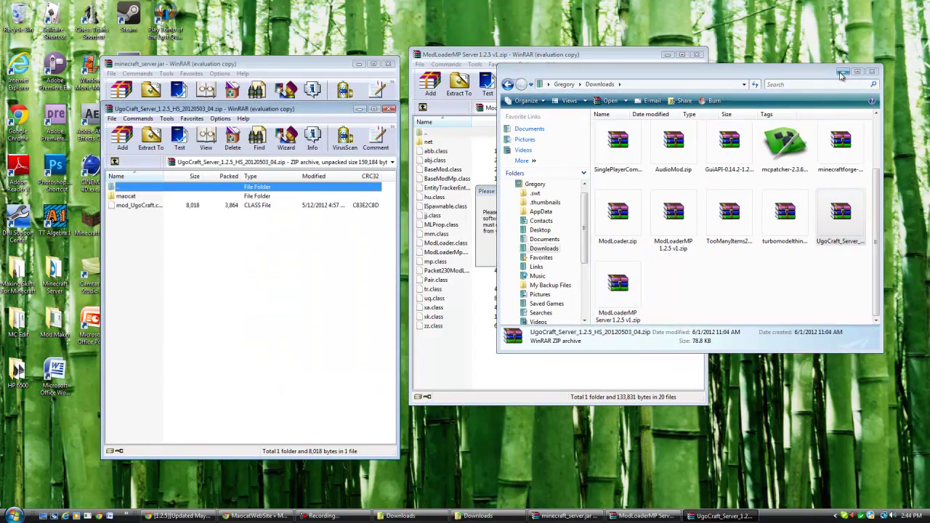